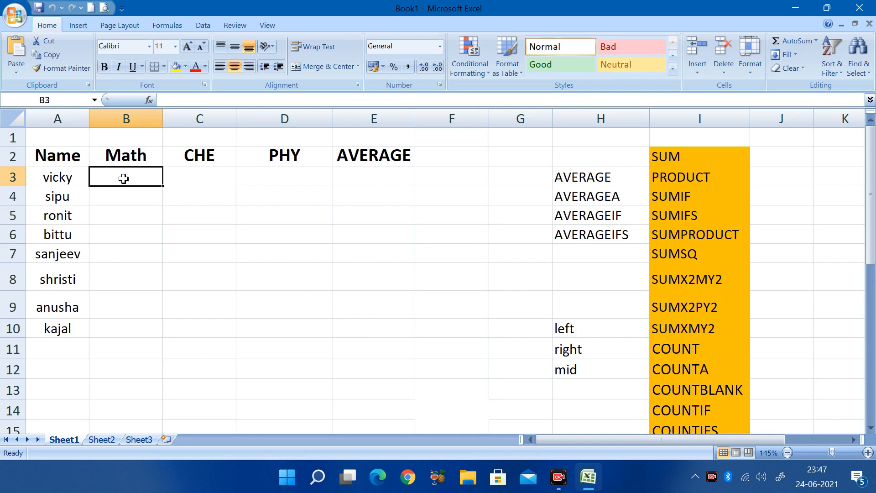
# Step: Enter =RANDBETWEEN(1,100) in B3 and fill it across the Math, CHE and PHY marks through D10
pyautogui.write('=rand')
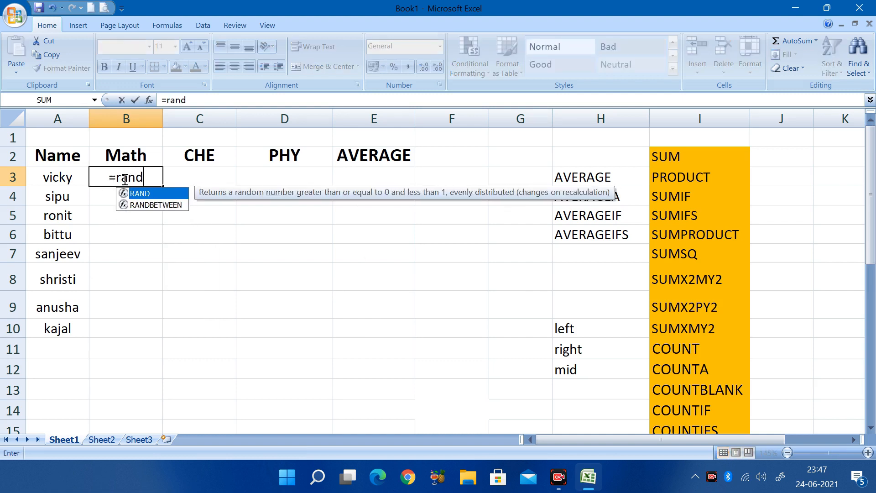
pyautogui.press('Down')
pyautogui.press('Tab')
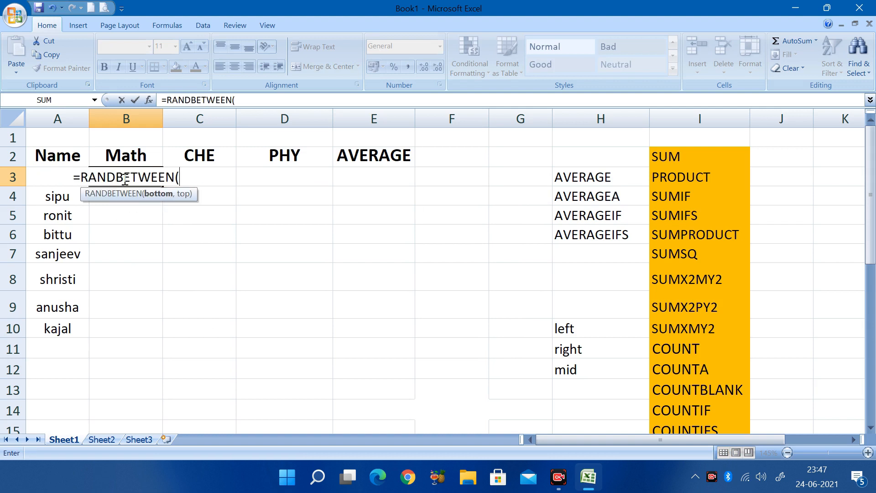
pyautogui.write('1')
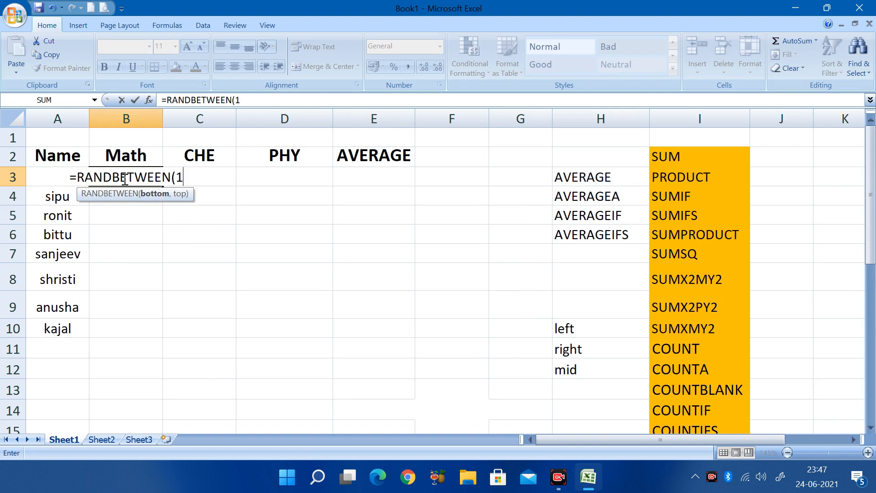
pyautogui.write(',100')
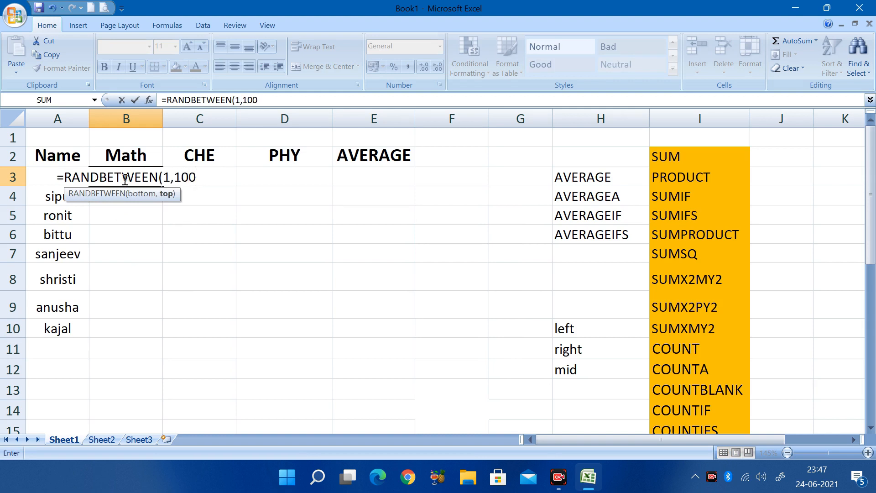
pyautogui.write(')')
pyautogui.press('Return')
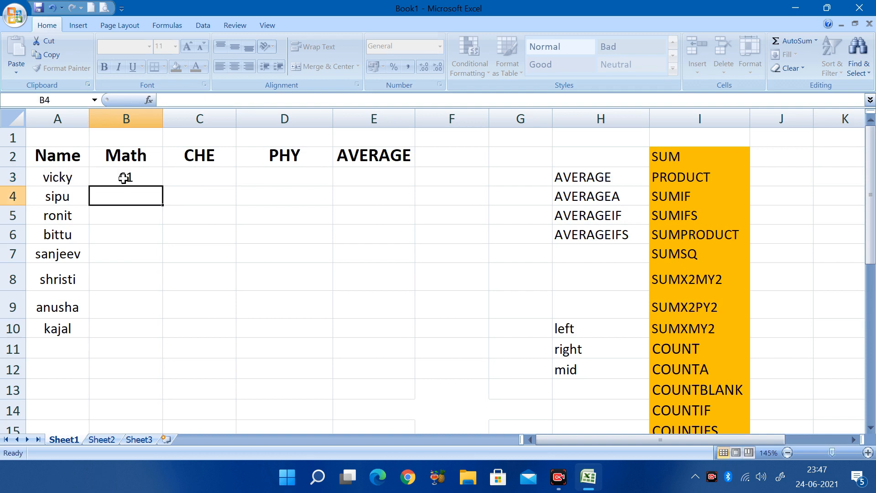
pyautogui.click(123, 177)
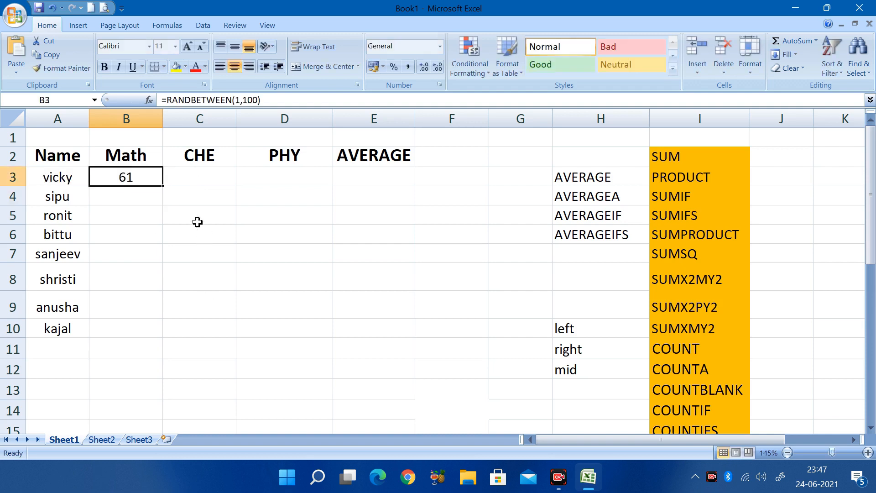
pyautogui.moveTo(163, 186); pyautogui.dragTo(335, 333)
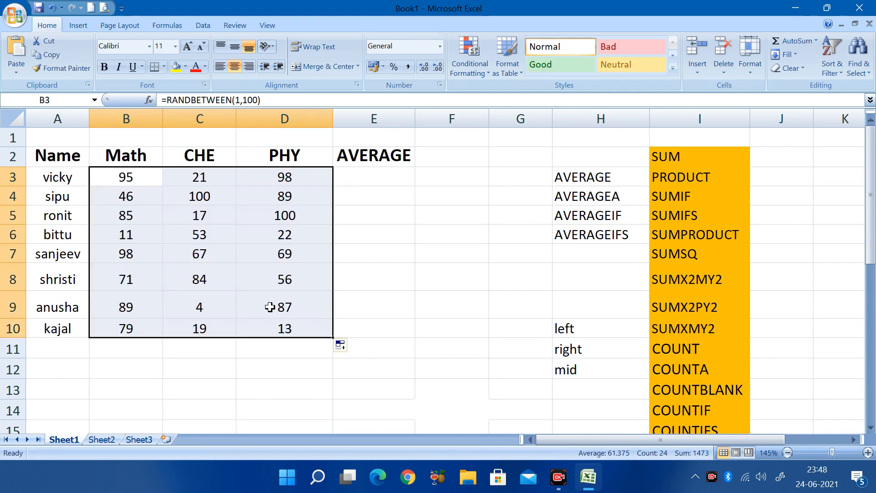
pyautogui.rightClick(224, 268)
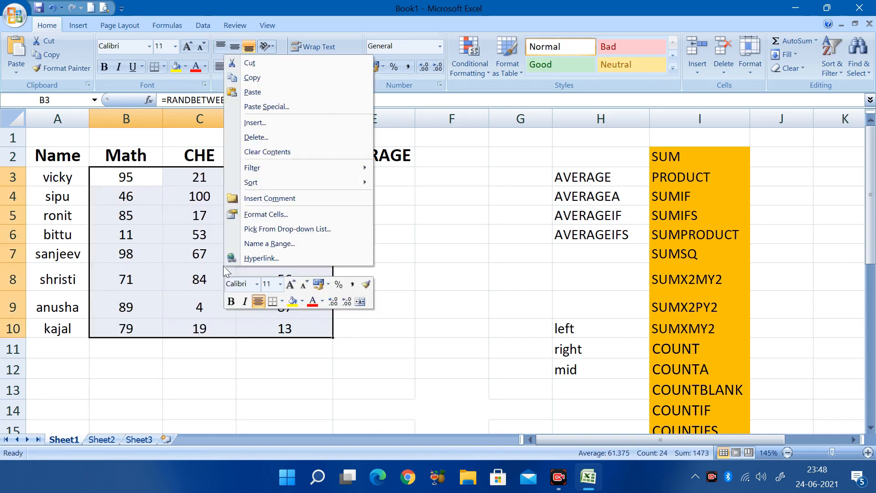
pyautogui.click(259, 78)
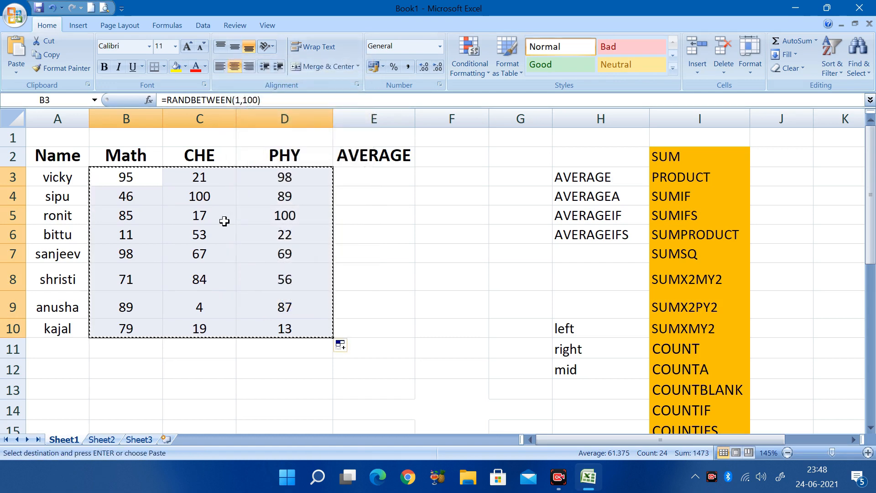
pyautogui.rightClick(225, 220)
pyautogui.click(259, 273)
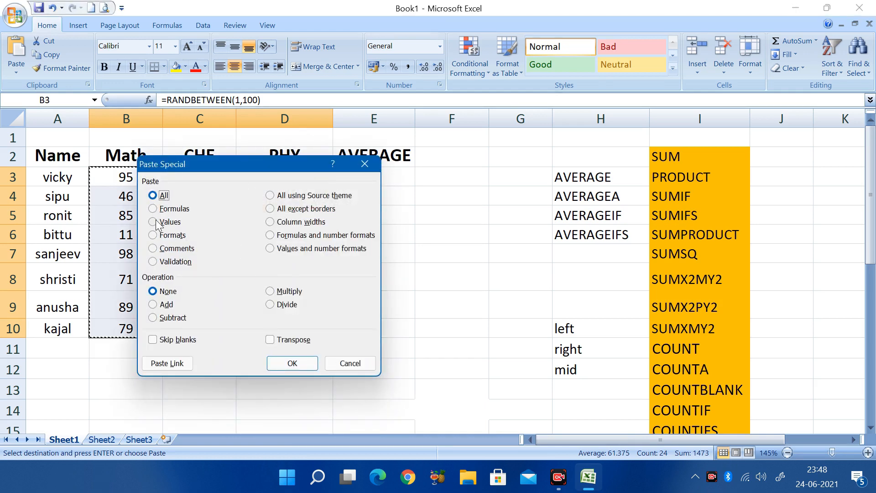
pyautogui.click(369, 163)
# Step: Open the formula in B3 and re-enter it to recalculate the random marks
pyautogui.click(141, 181)
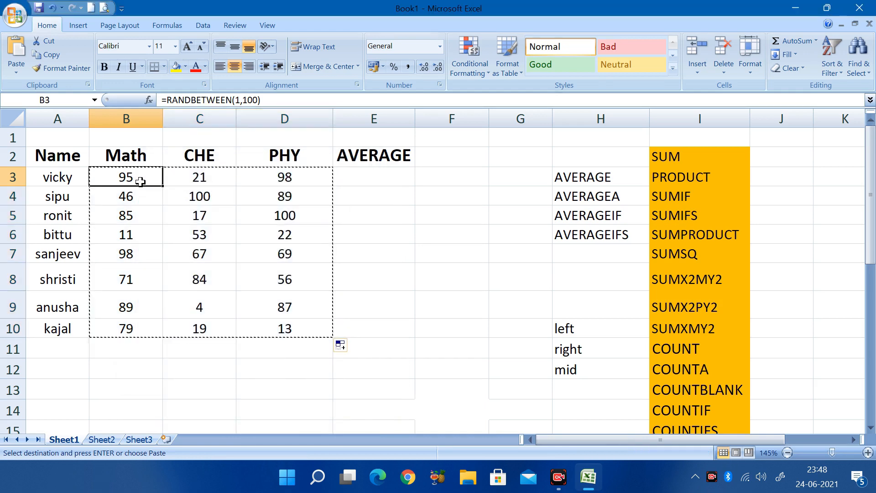
pyautogui.doubleClick(140, 182)
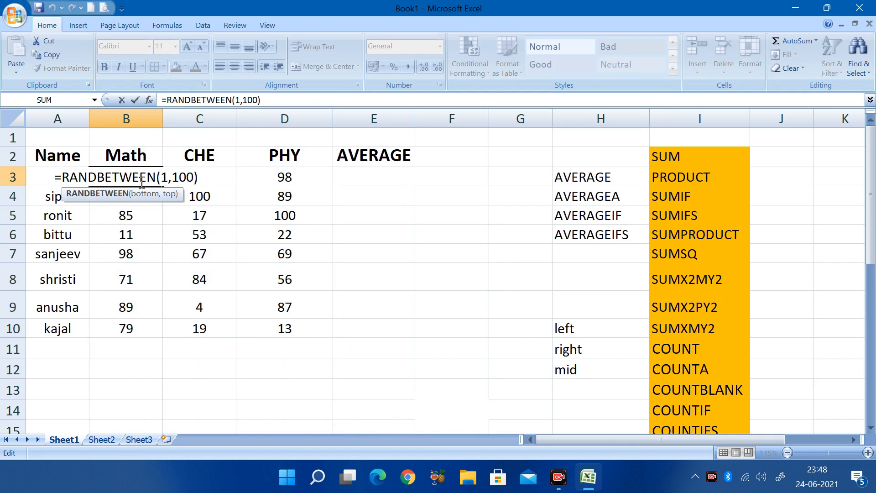
pyautogui.press('Return')
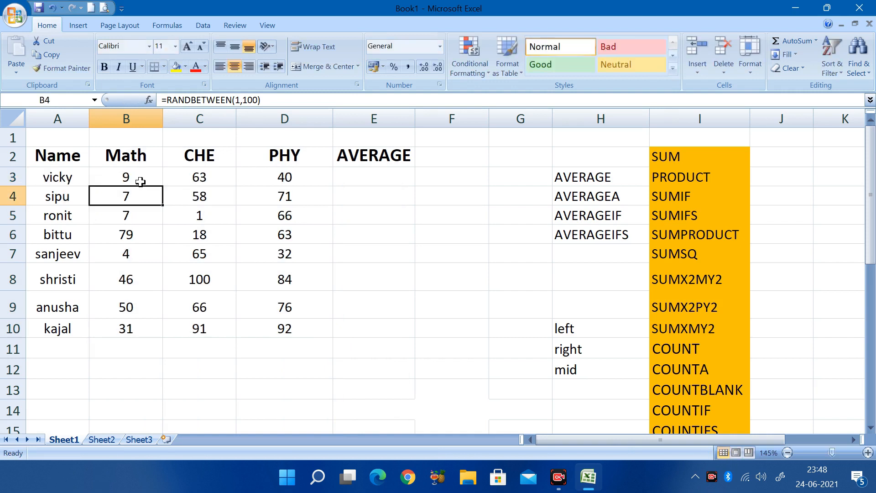
# Step: Copy the marks in B3:D10 and paste them over themselves as values only
pyautogui.moveTo(140, 181); pyautogui.dragTo(294, 325)
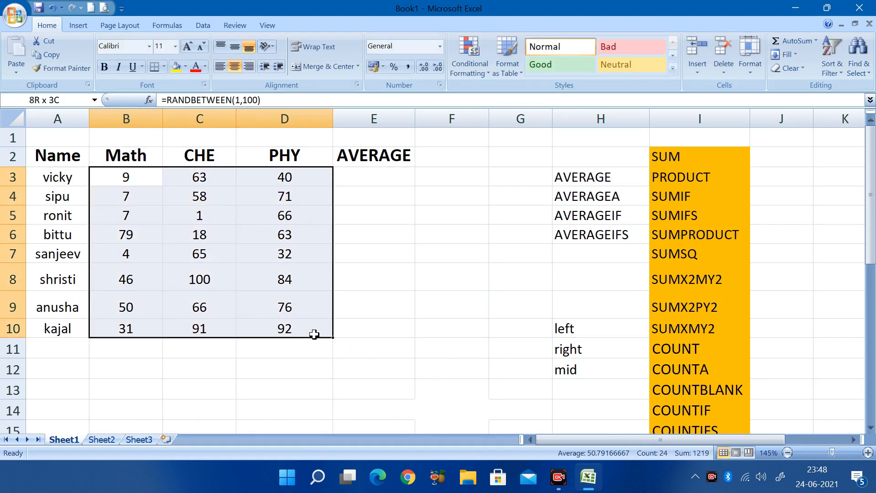
pyautogui.hotkey('ctrl', 'c')
pyautogui.rightClick(263, 195)
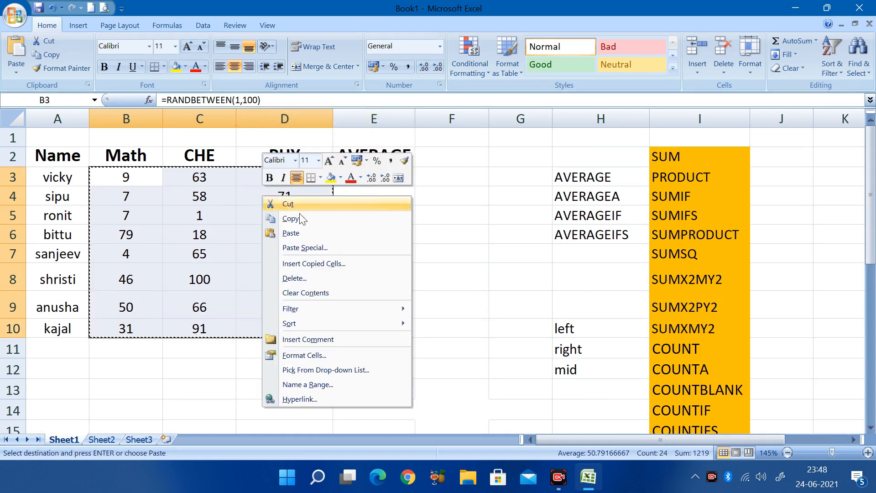
pyautogui.click(309, 248)
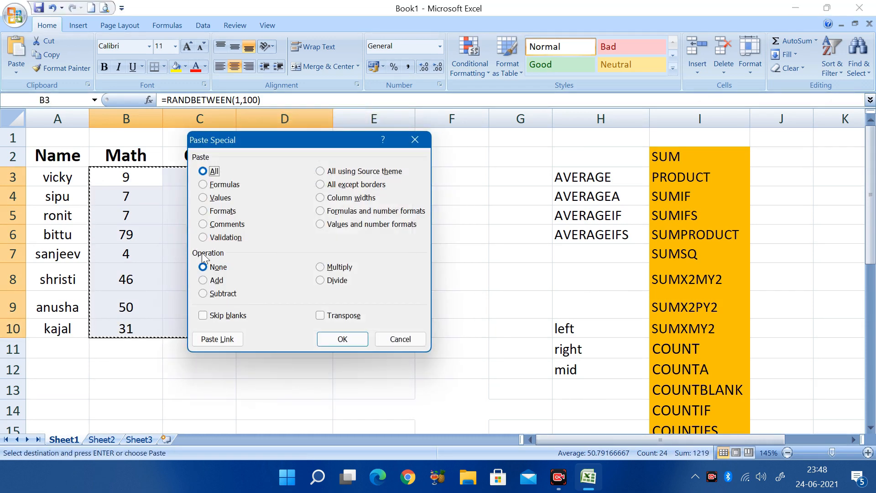
pyautogui.click(221, 198)
pyautogui.click(342, 338)
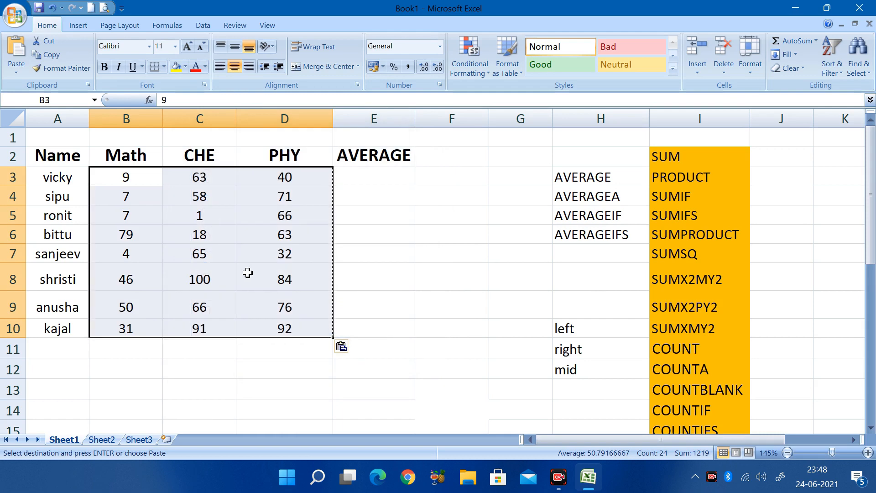
pyautogui.doubleClick(250, 276)
pyautogui.click(306, 250)
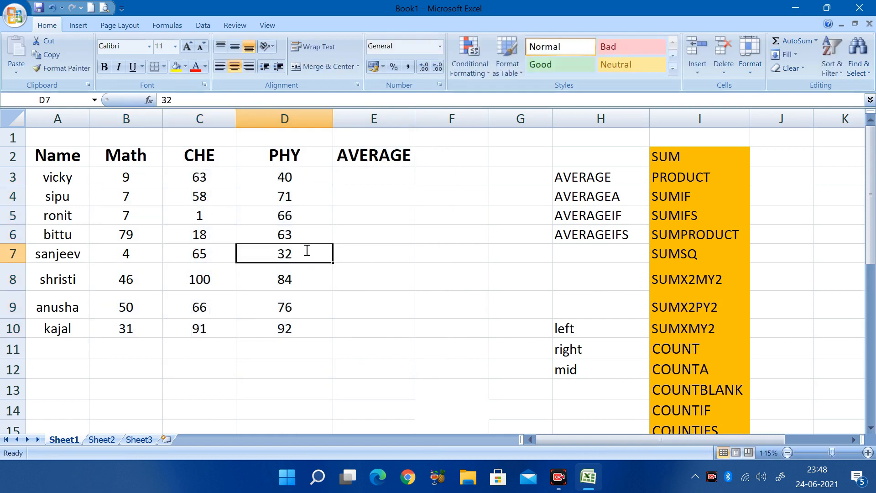
# Step: Calculate the first student's average in E3 with the formula =SUM(B3:D3)/3
pyautogui.click(361, 251)
pyautogui.click(378, 178)
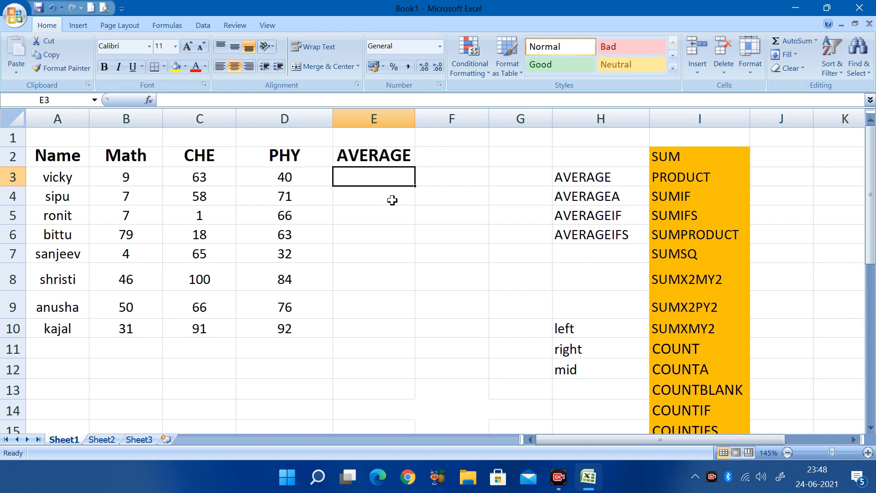
pyautogui.write('=')
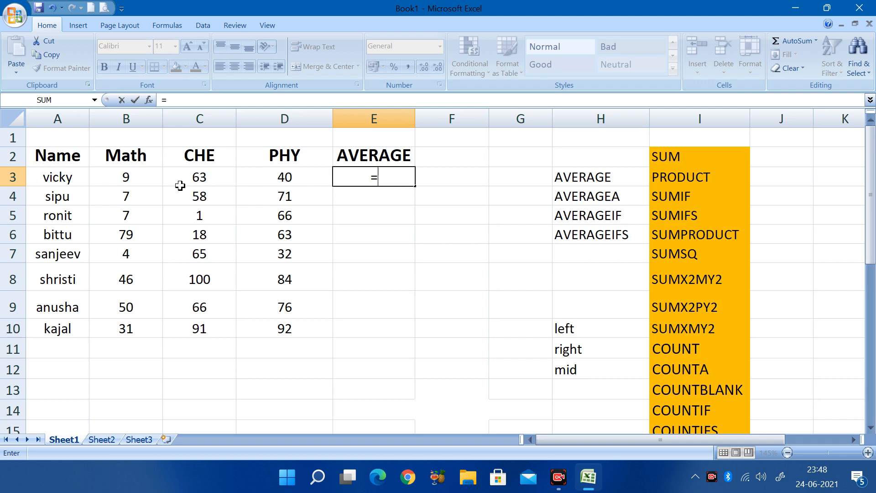
pyautogui.write('sum')
pyautogui.press('Tab')
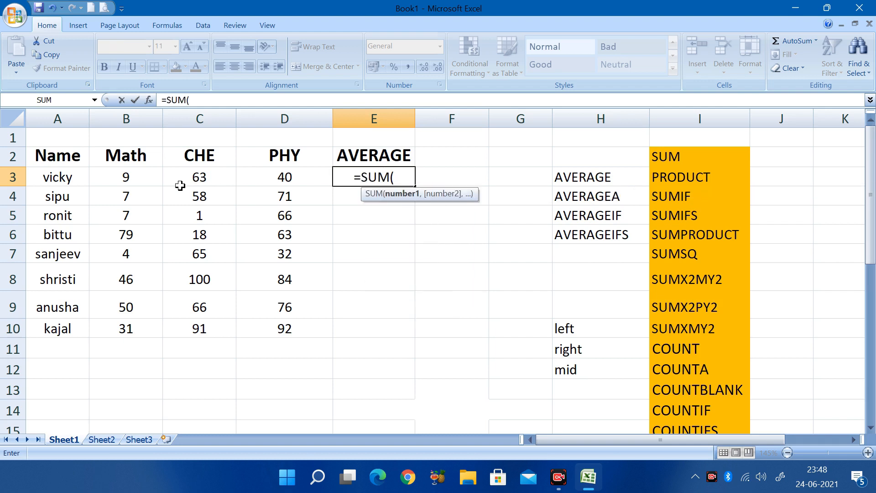
pyautogui.moveTo(130, 179); pyautogui.dragTo(241, 176)
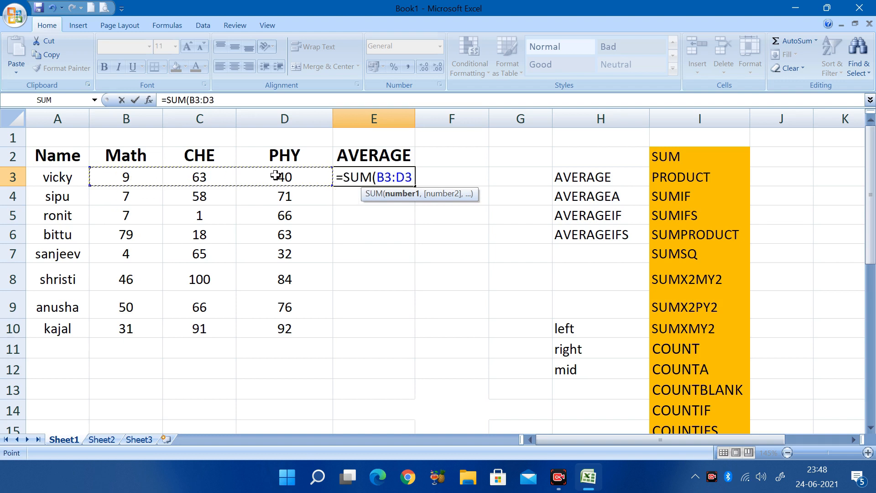
pyautogui.write(')')
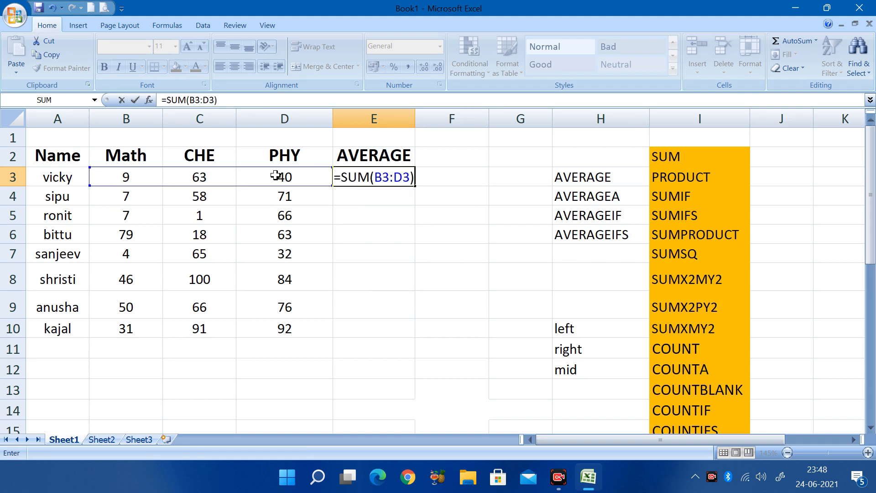
pyautogui.write('/')
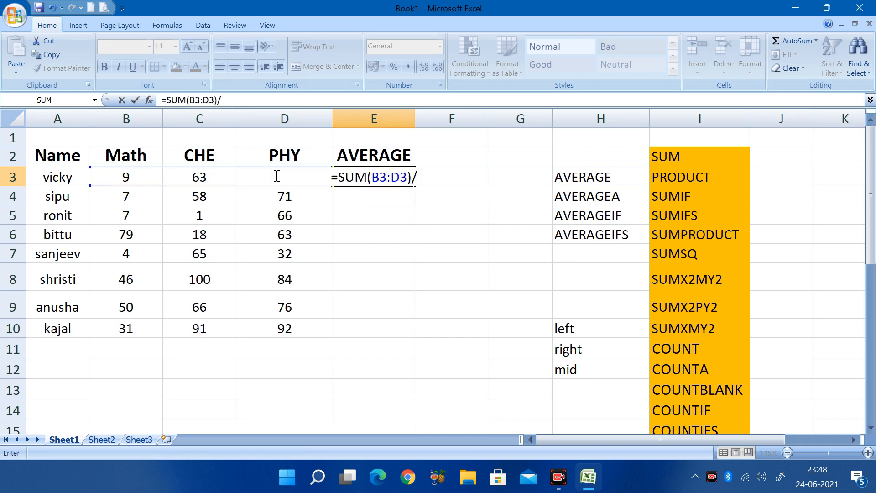
pyautogui.write('3')
pyautogui.press('Return')
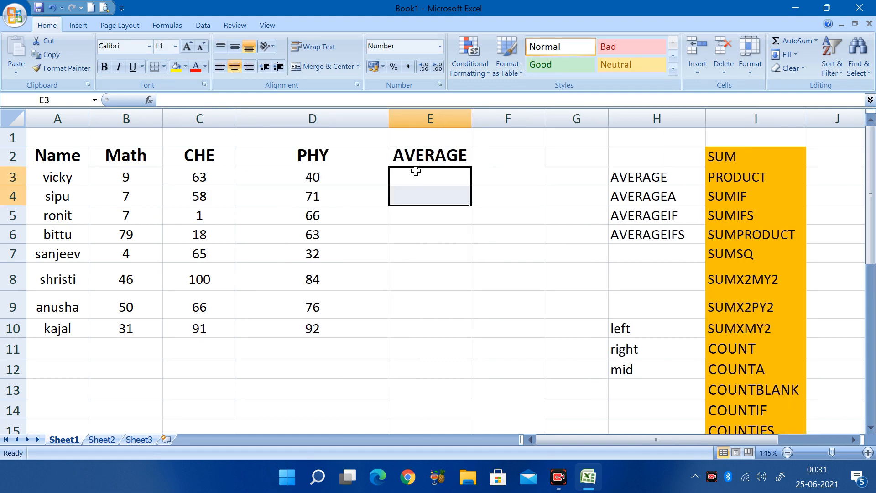
# Step: Enter =AVERAGE(B3:D3) in E3 to average the first student's three marks
pyautogui.click(416, 173)
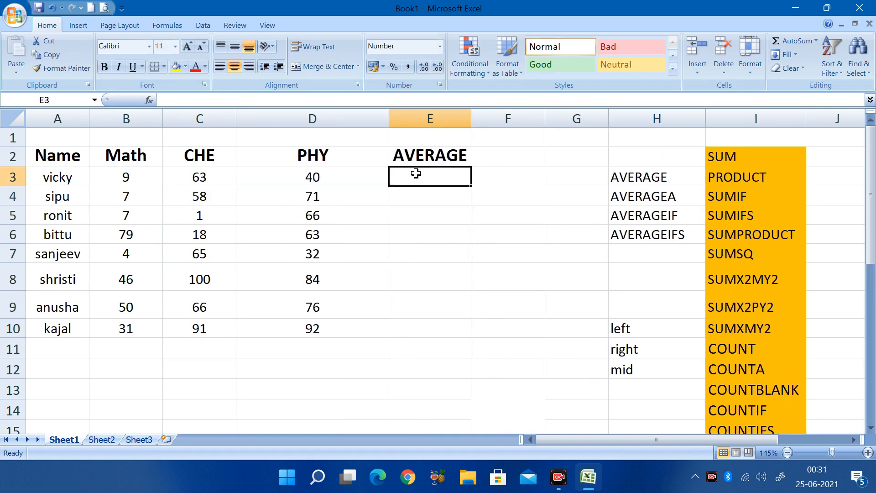
pyautogui.write('=aver')
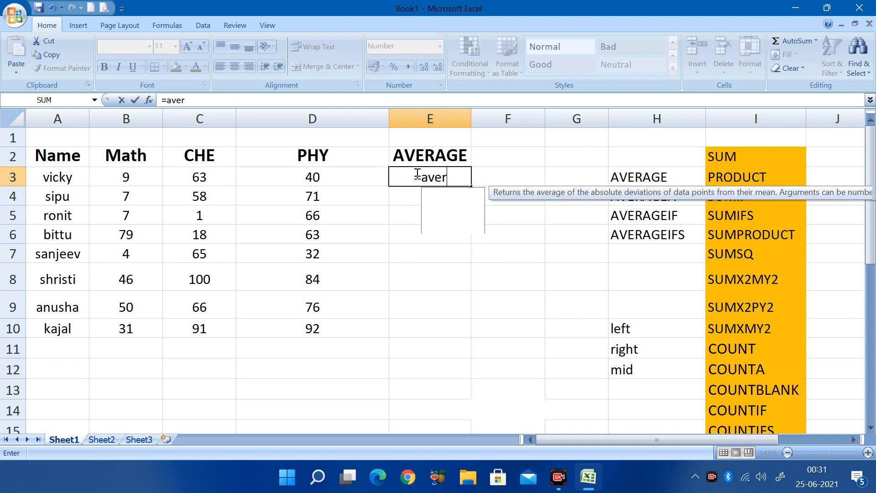
pyautogui.press('Tab')
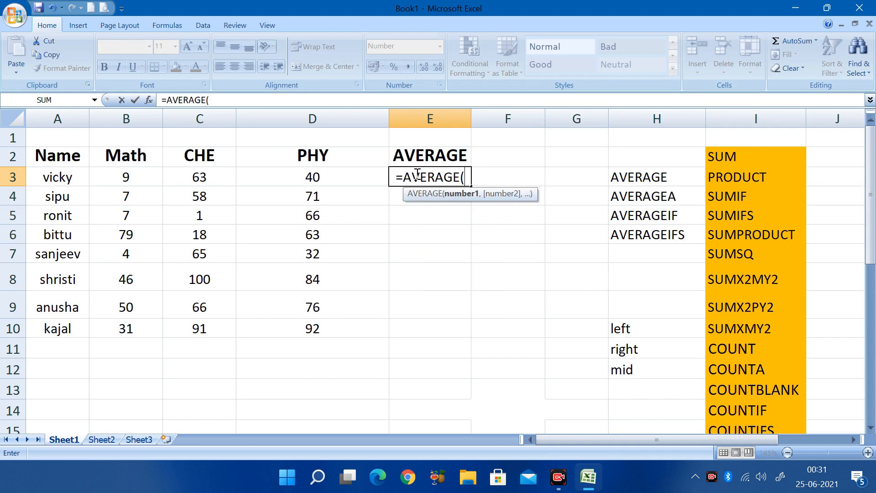
pyautogui.moveTo(132, 179); pyautogui.dragTo(279, 176)
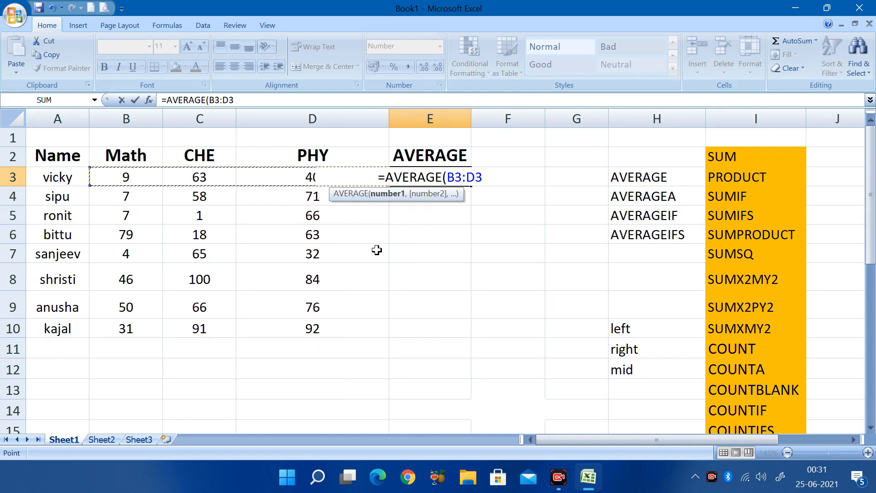
pyautogui.write(')')
pyautogui.press('Return')
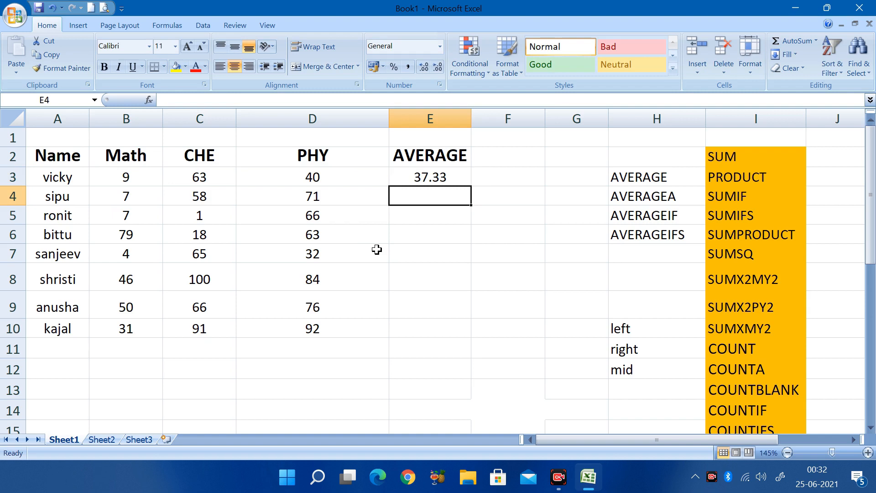
# Step: Extend the average in E3 to six decimal places and reduce it back to two
pyautogui.click(441, 176)
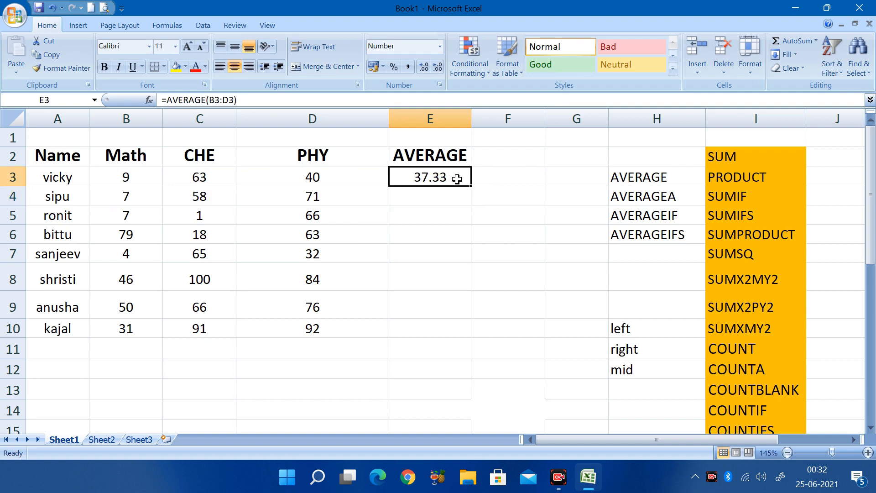
pyautogui.click(424, 68)
pyautogui.click(423, 68)
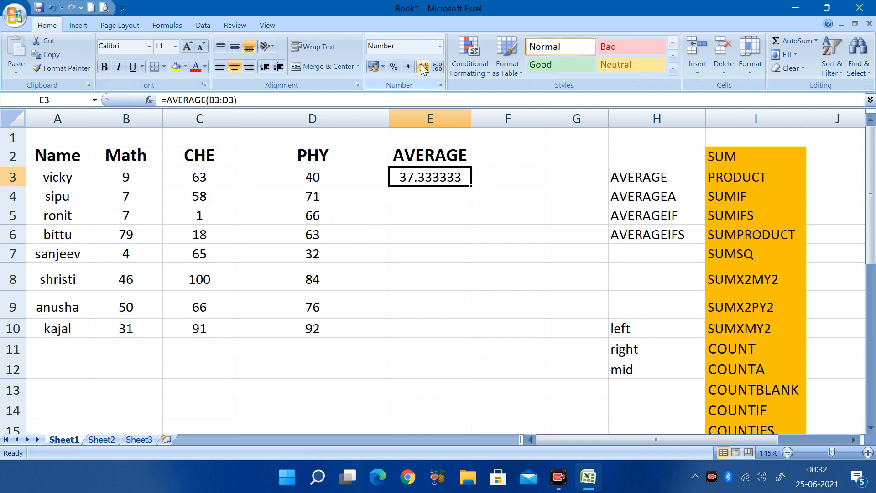
pyautogui.click(433, 67)
pyautogui.click(434, 67)
pyautogui.click(434, 68)
pyautogui.click(434, 67)
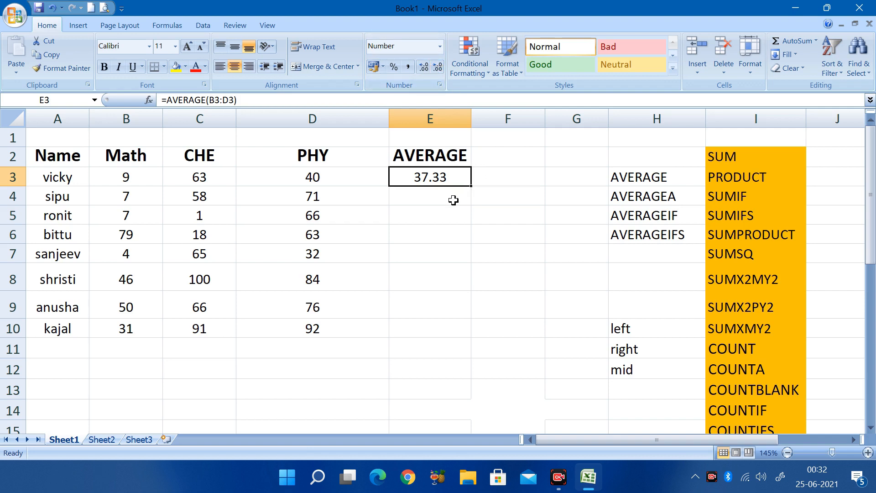
pyautogui.click(505, 178)
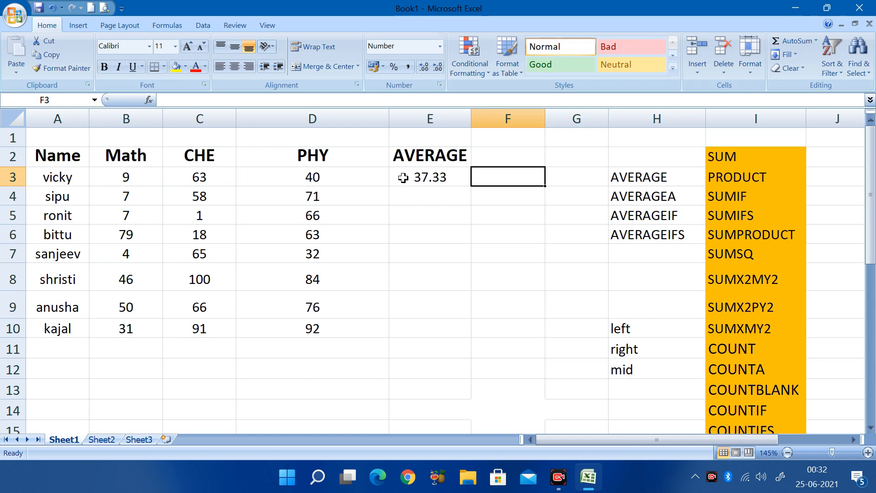
pyautogui.click(432, 178)
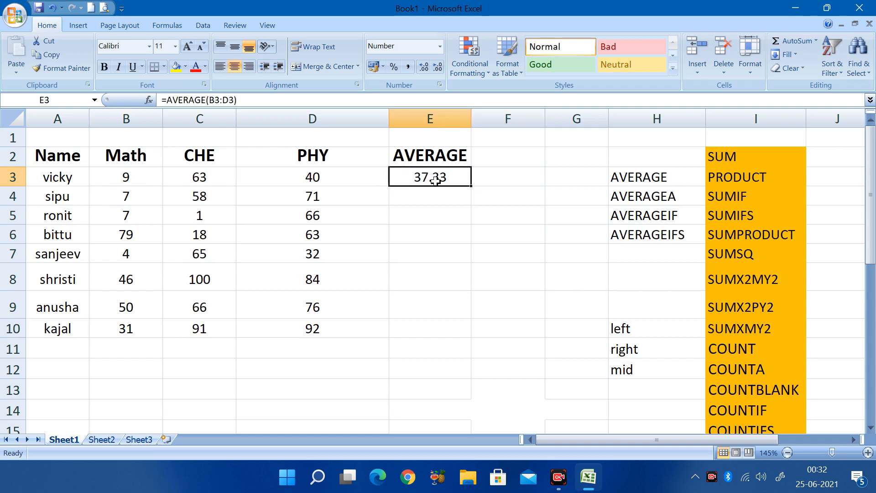
# Step: Insert a narrower blank column between the PHY and AVERAGE columns and enter na in E3
pyautogui.click(319, 180)
pyautogui.click(426, 119)
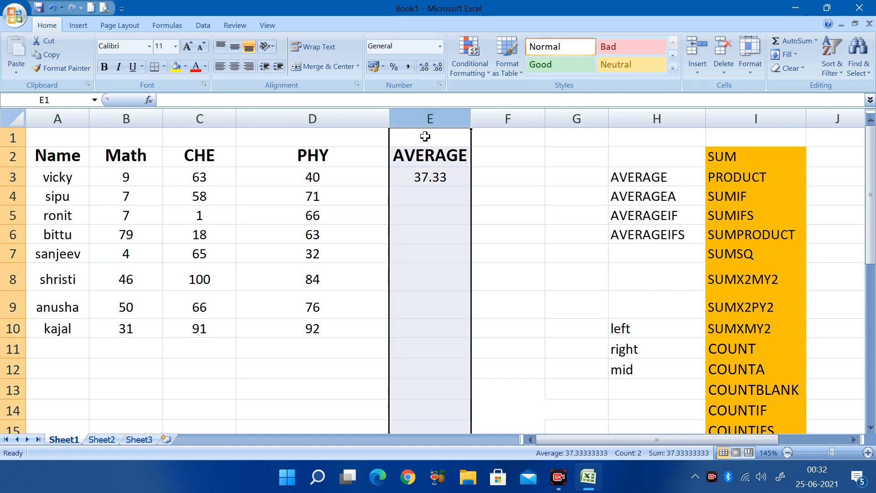
pyautogui.hotkey('ctrl', 'shift', '+')
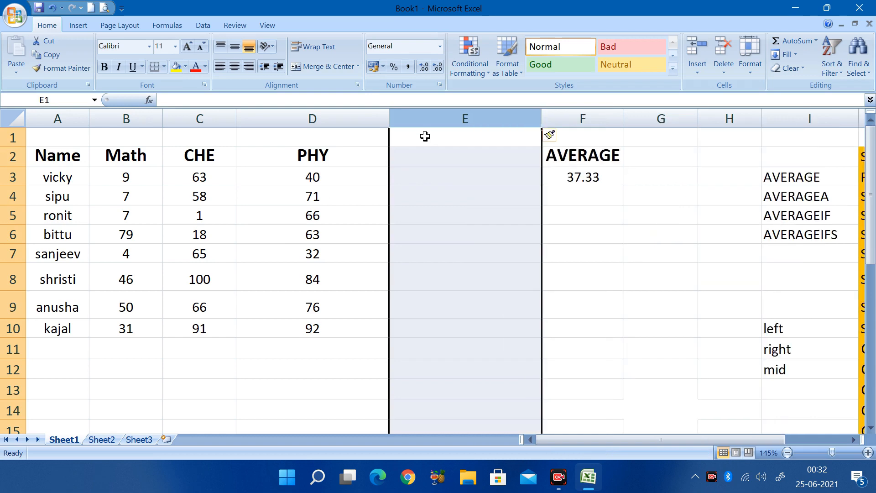
pyautogui.moveTo(541, 119); pyautogui.dragTo(451, 139)
pyautogui.click(415, 163)
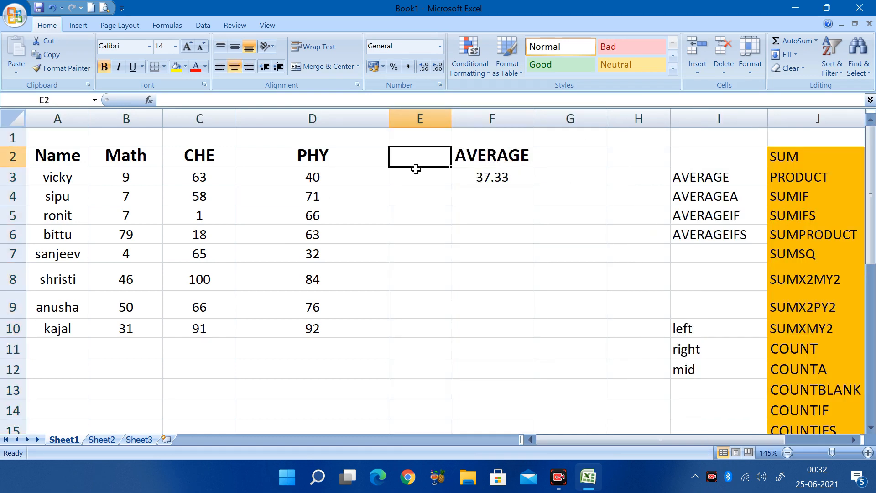
pyautogui.click(416, 178)
pyautogui.write('na')
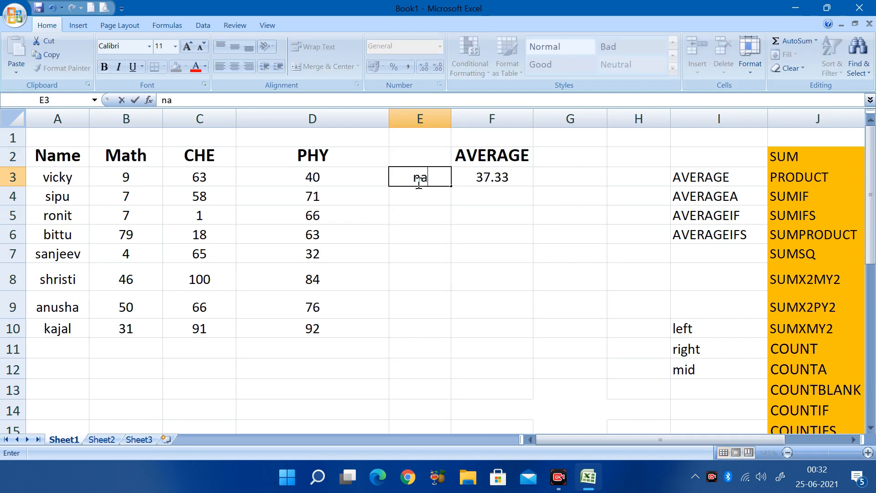
pyautogui.press('Return')
# Step: Extend the range of the average formula in F3 to B3:E3
pyautogui.doubleClick(483, 176)
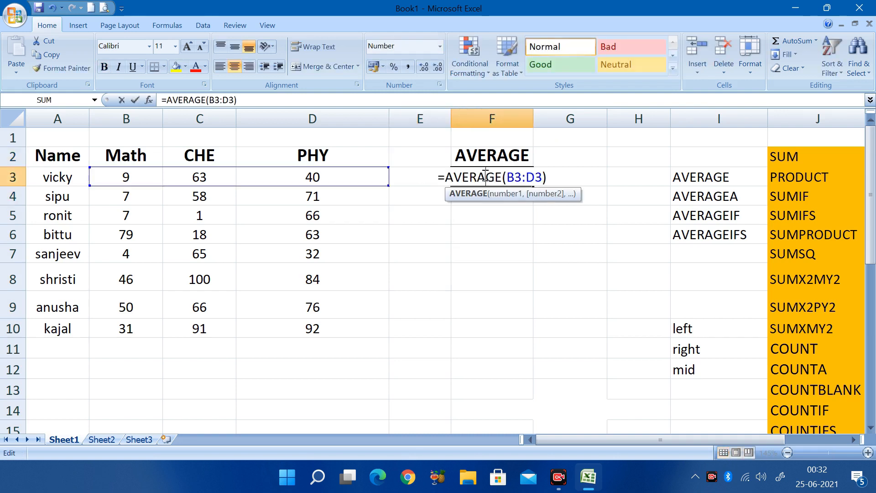
pyautogui.click(535, 177)
pyautogui.press('BackSpace')
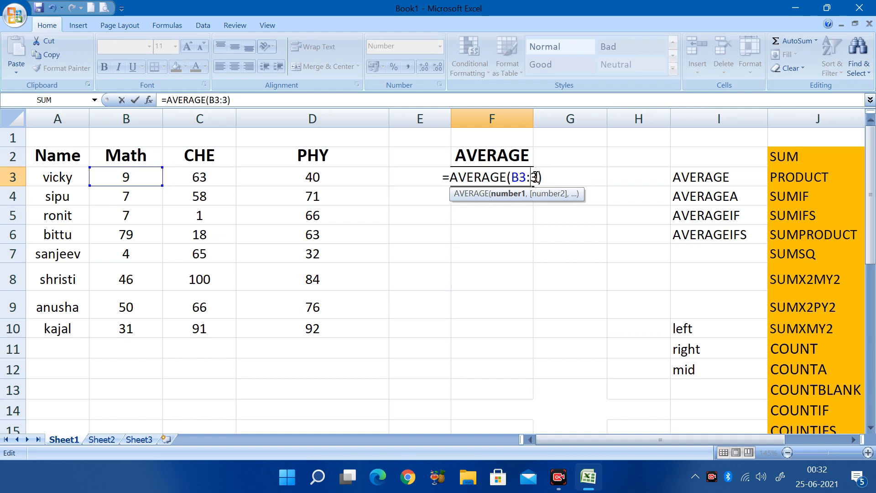
pyautogui.write('e')
pyautogui.press('Return')
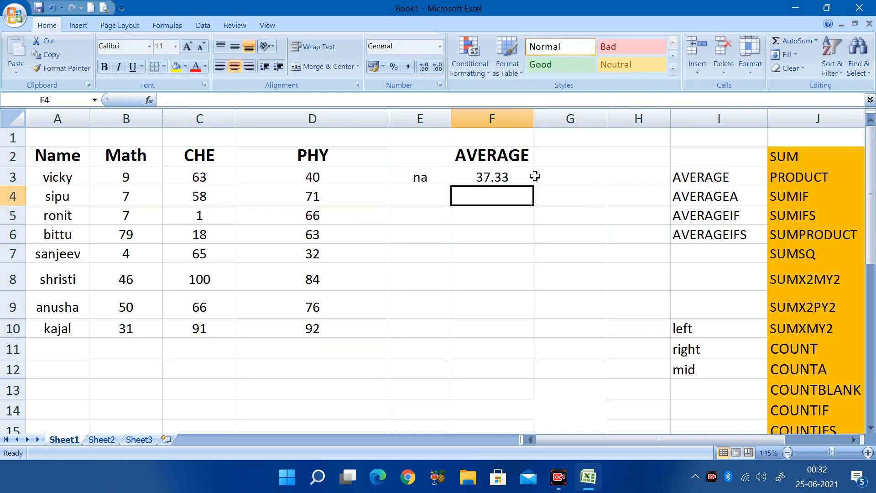
# Step: Review the AVERAGE formula in F3 against the marks and the text entry in B3:E3
pyautogui.moveTo(131, 177); pyautogui.dragTo(406, 184)
pyautogui.doubleClick(487, 177)
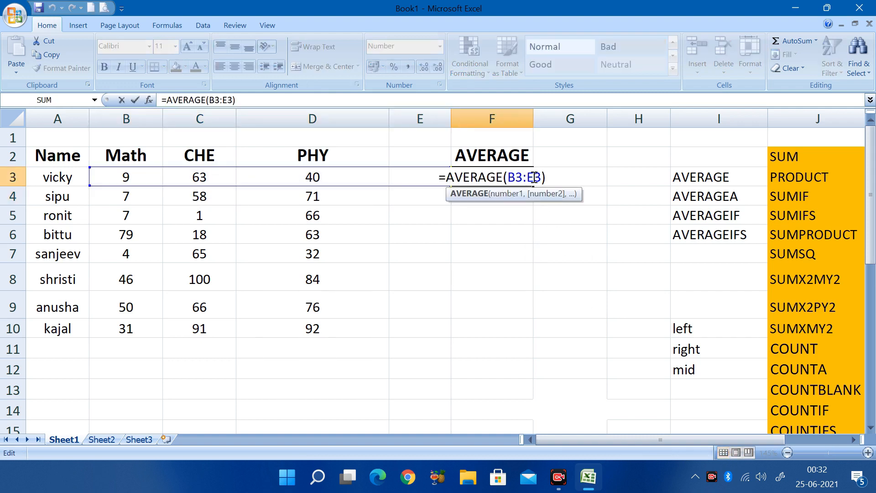
pyautogui.press('Return')
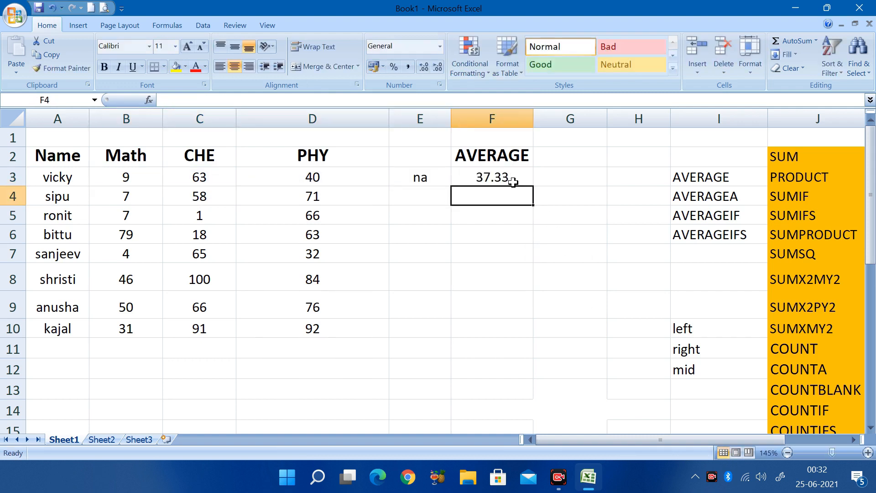
pyautogui.click(502, 179)
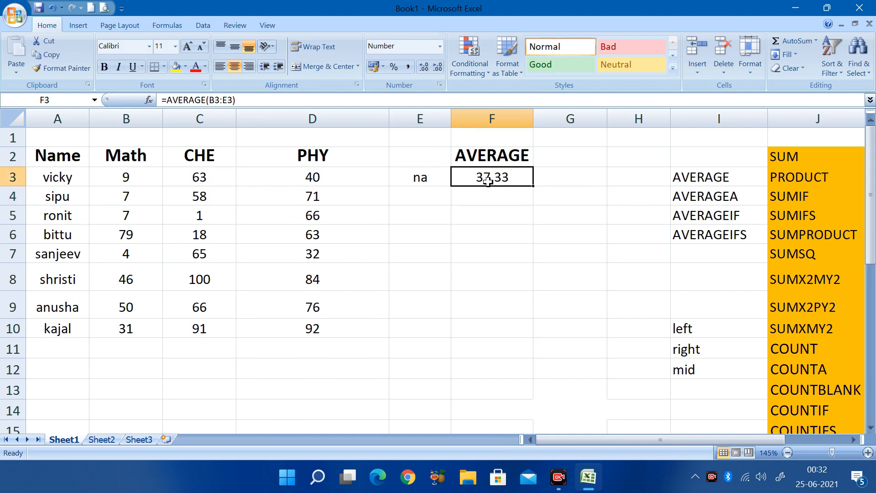
pyautogui.moveTo(122, 176); pyautogui.dragTo(307, 174)
pyautogui.click(294, 178)
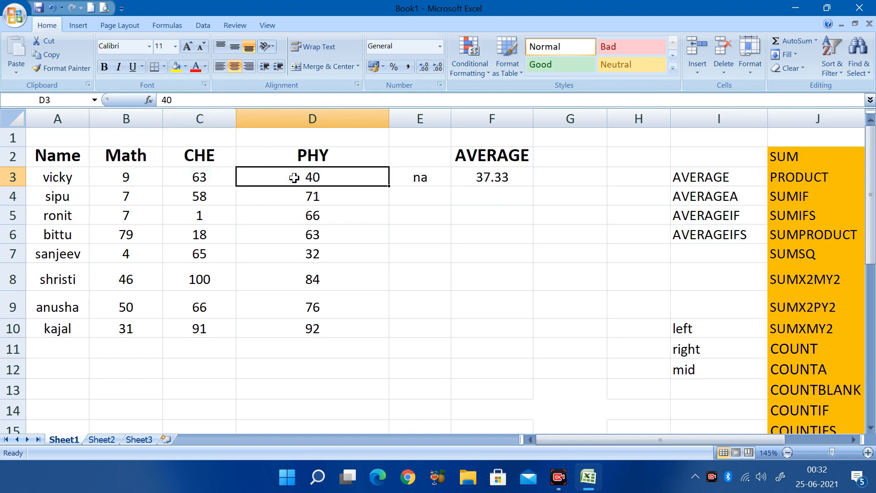
pyautogui.click(419, 177)
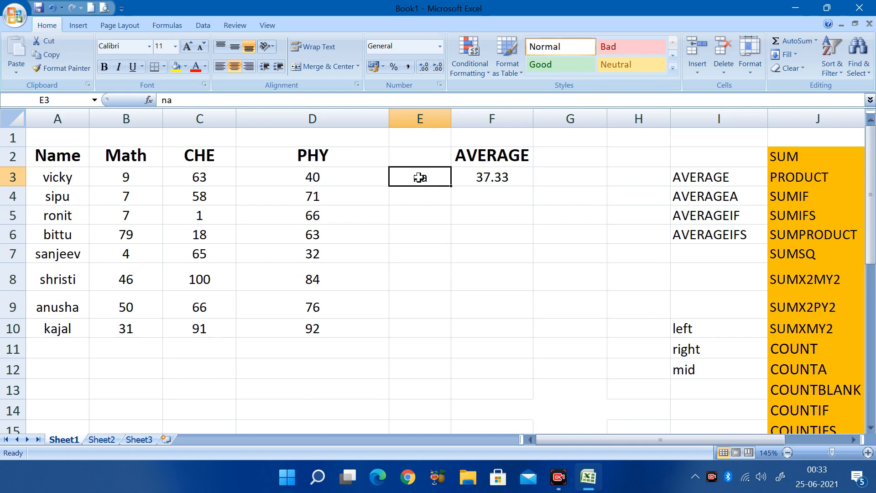
# Step: Enter an AVERAGEA formula over B3:E3 in G3
pyautogui.click(572, 161)
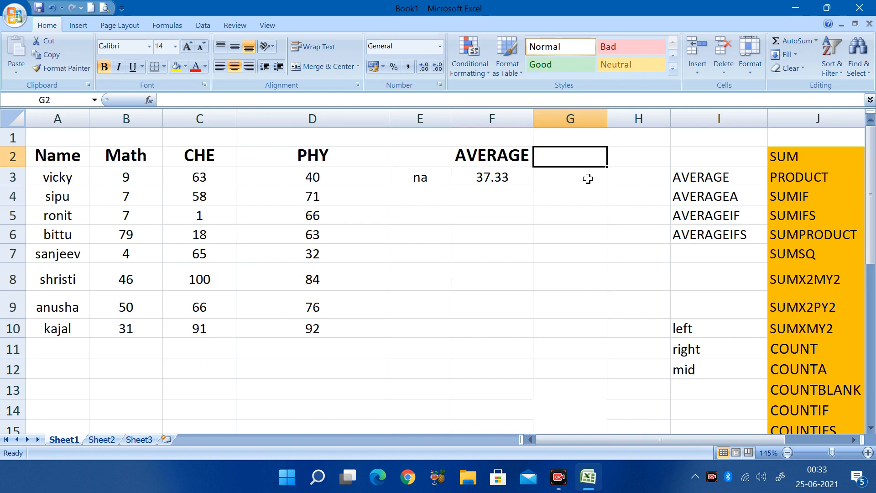
pyautogui.click(573, 180)
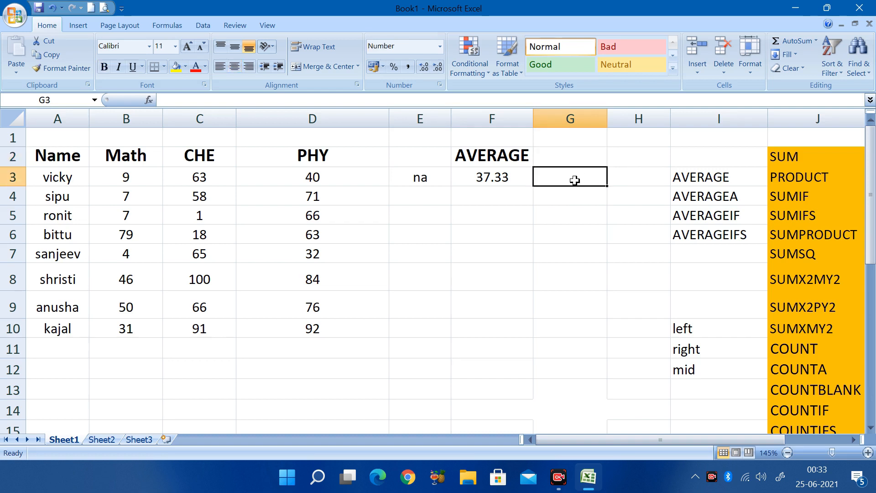
pyautogui.write('=aver')
pyautogui.press('Down')
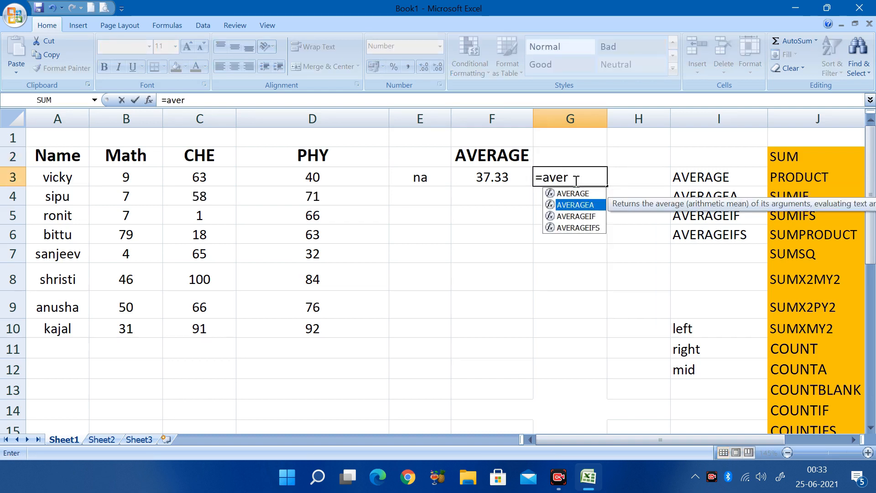
pyautogui.press('Tab')
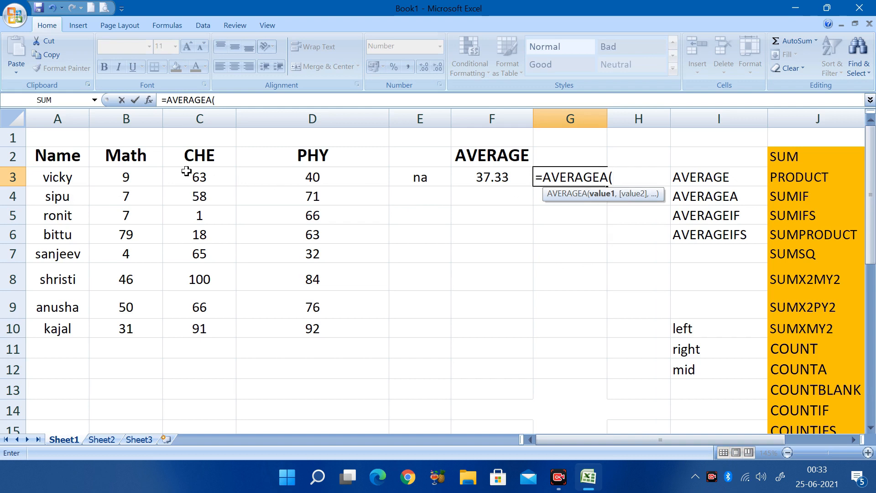
pyautogui.moveTo(138, 177); pyautogui.dragTo(419, 179)
pyautogui.press('Return')
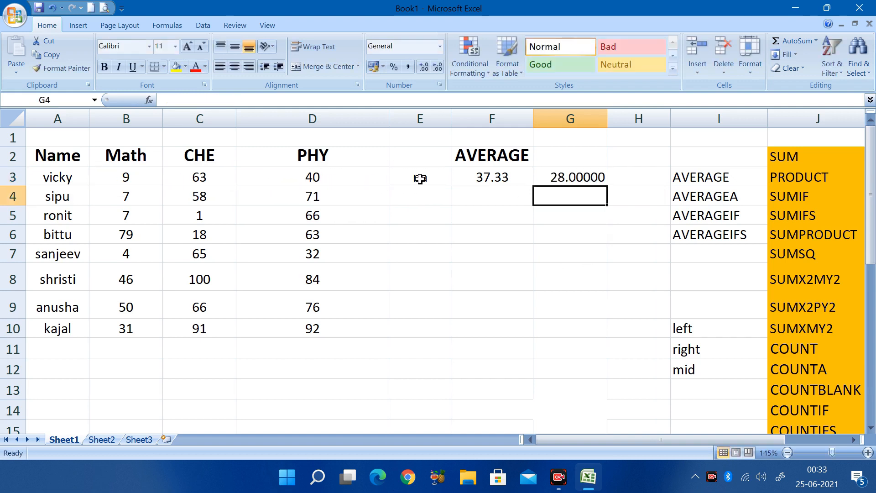
# Step: Clear the text in E3 and enter ljj there instead
pyautogui.click(588, 174)
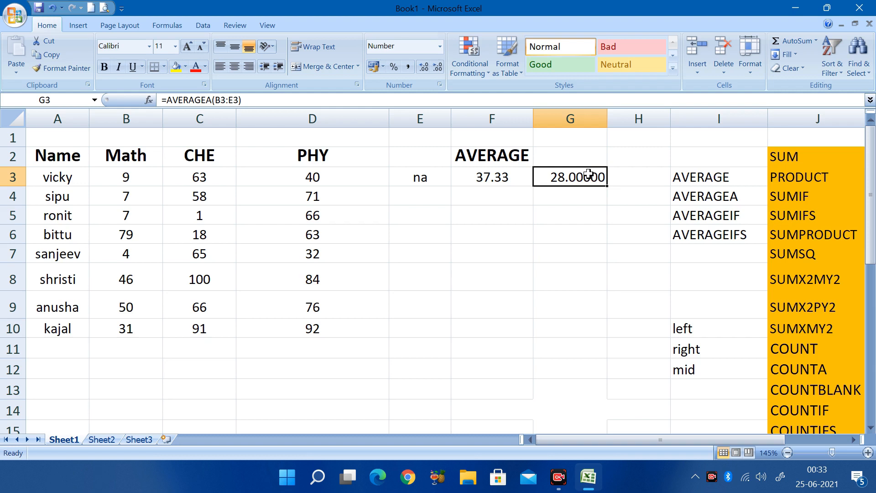
pyautogui.click(415, 178)
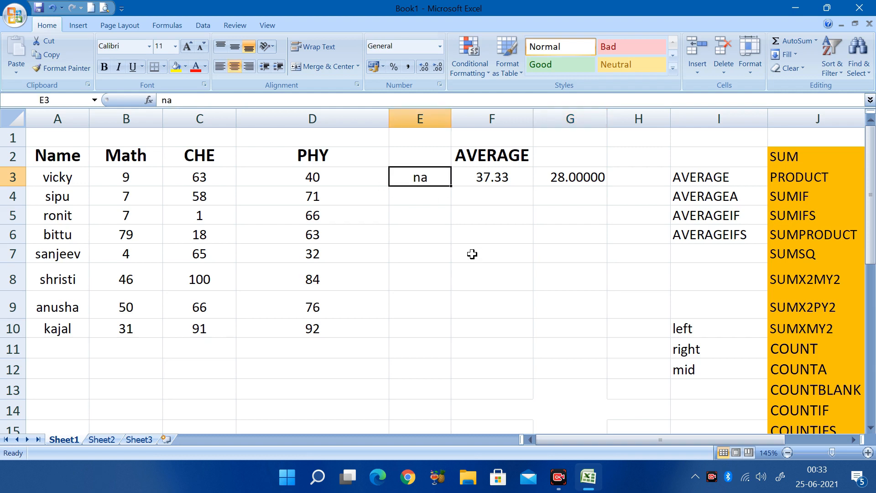
pyautogui.press('Delete')
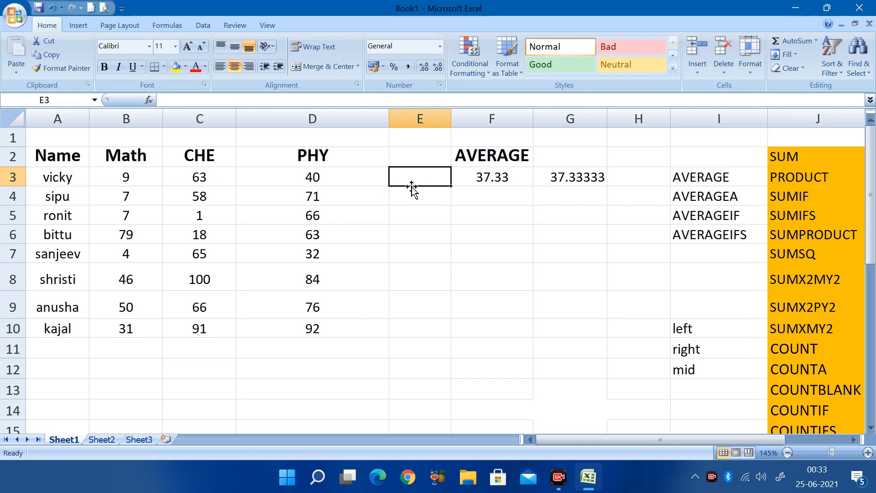
pyautogui.write('ljj')
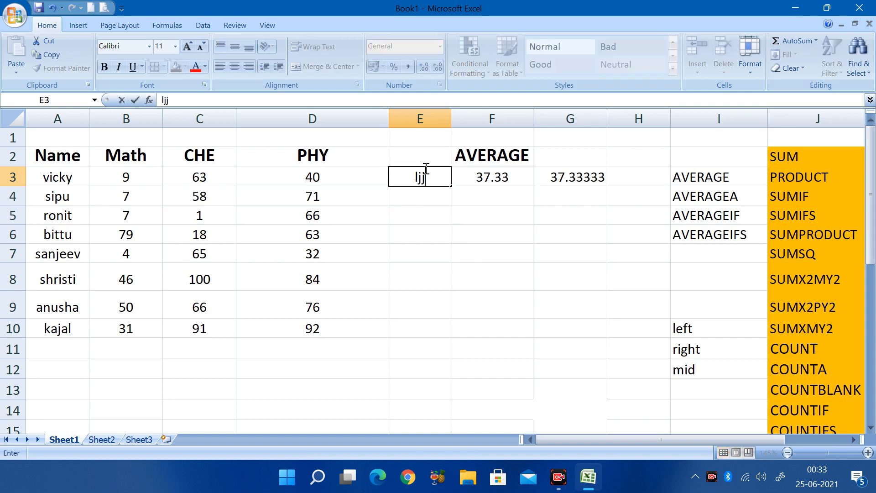
pyautogui.press('Return')
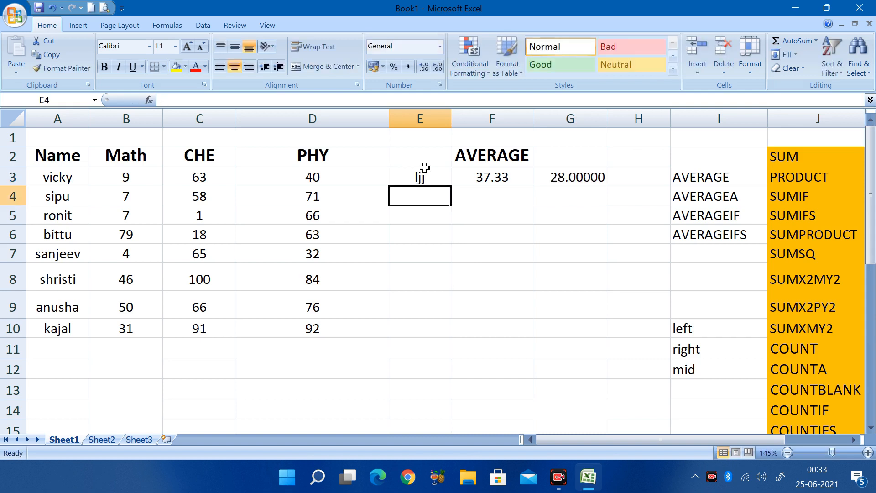
# Step: Go through the first student's entries in B3:E3 and examine the three numeric marks together
pyautogui.click(155, 177)
pyautogui.click(185, 177)
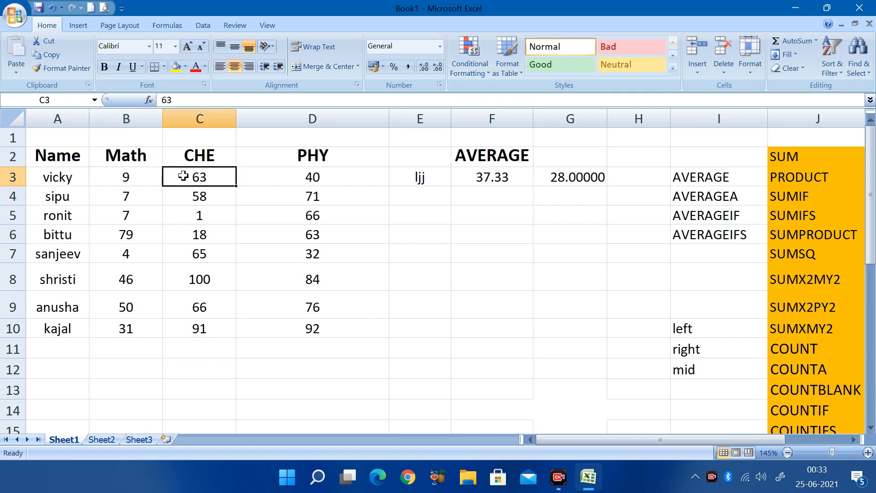
pyautogui.click(375, 174)
pyautogui.click(431, 181)
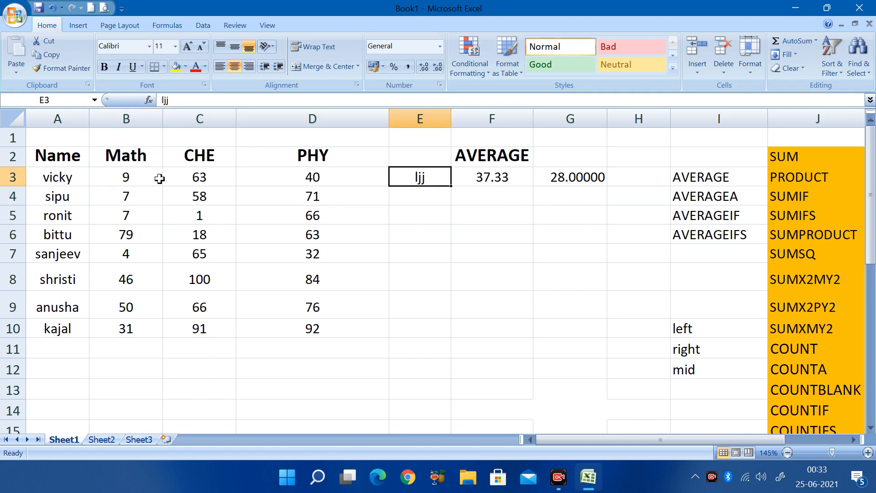
pyautogui.click(144, 178)
pyautogui.moveTo(144, 179); pyautogui.dragTo(322, 182)
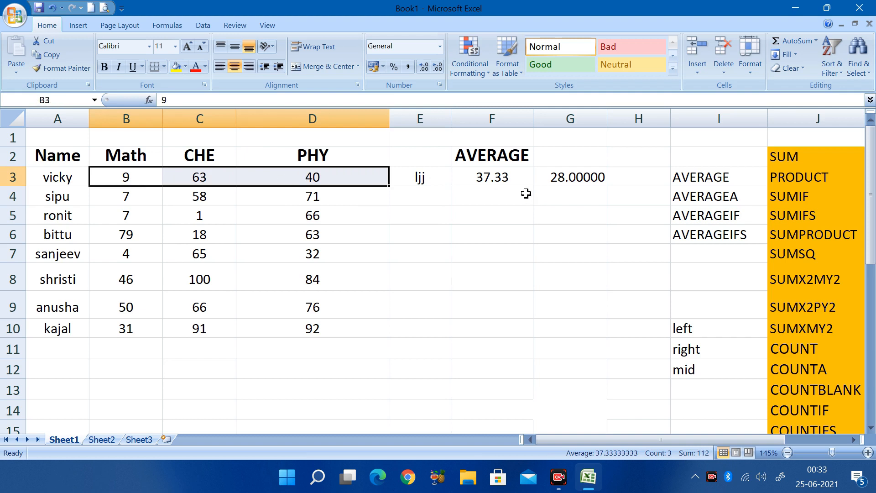
# Step: Enter =SUM(B3:D3)/4 in G4 to divide the first student's total by four
pyautogui.click(554, 197)
pyautogui.write('=sum')
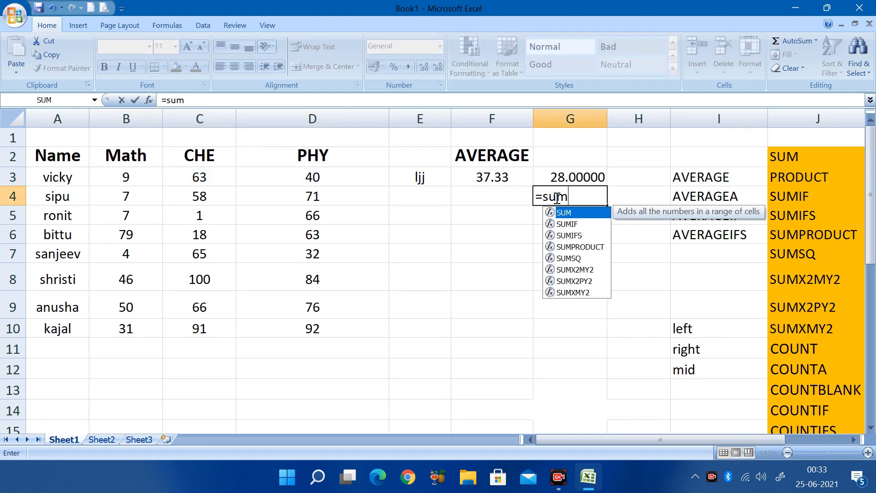
pyautogui.press('Tab')
pyautogui.moveTo(141, 179); pyautogui.dragTo(295, 175)
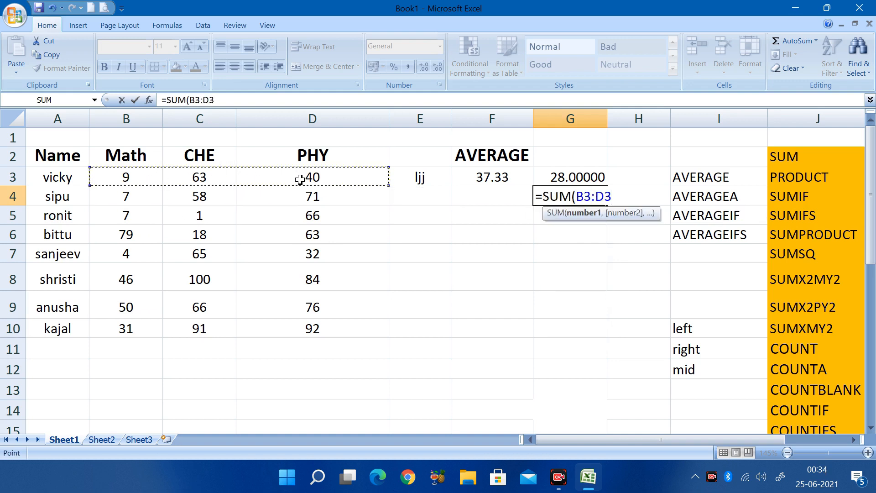
pyautogui.write(')/')
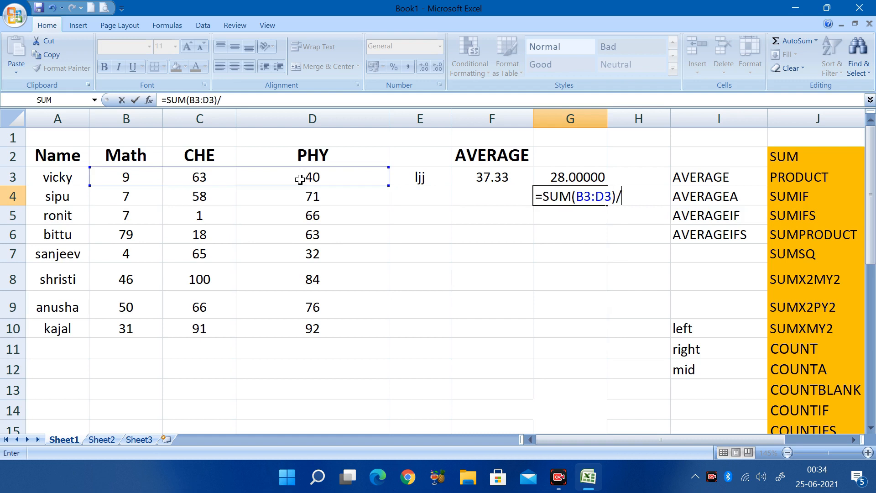
pyautogui.write('4')
pyautogui.press('Return')
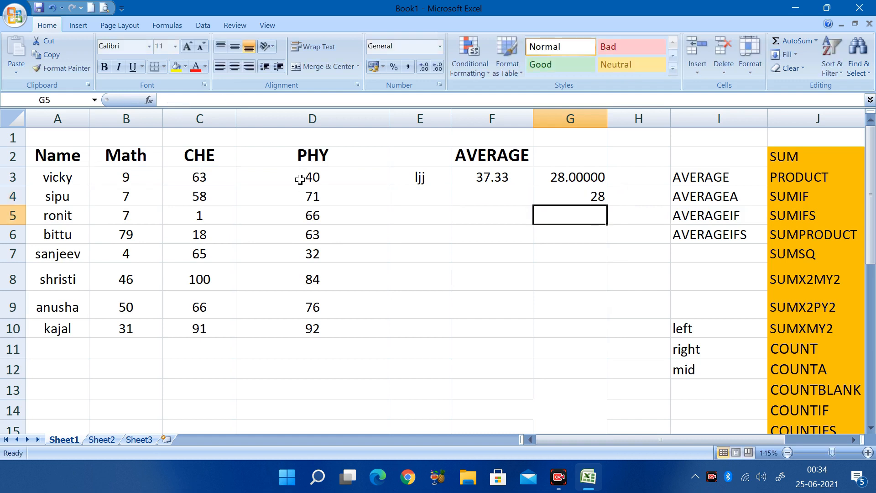
# Step: Compare the AVERAGEA formula in G3 with the SUM formula in G4 and check the text entry in E3
pyautogui.click(565, 177)
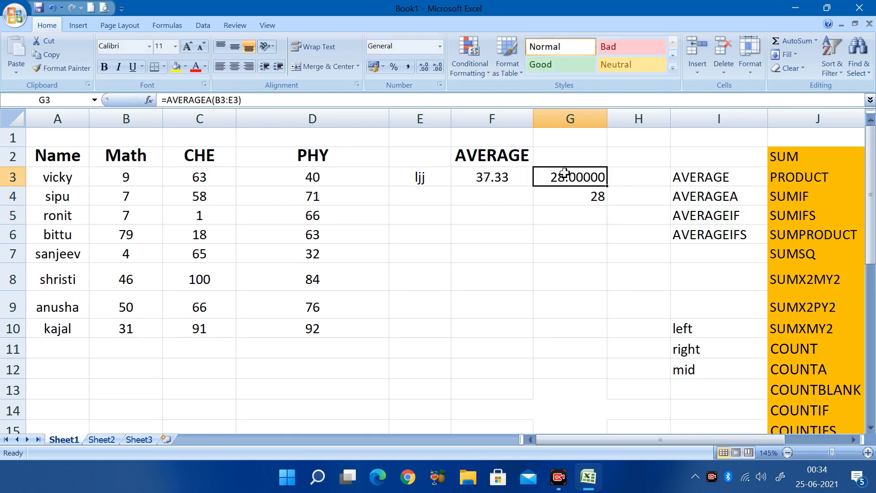
pyautogui.click(573, 194)
pyautogui.click(572, 176)
pyautogui.click(574, 197)
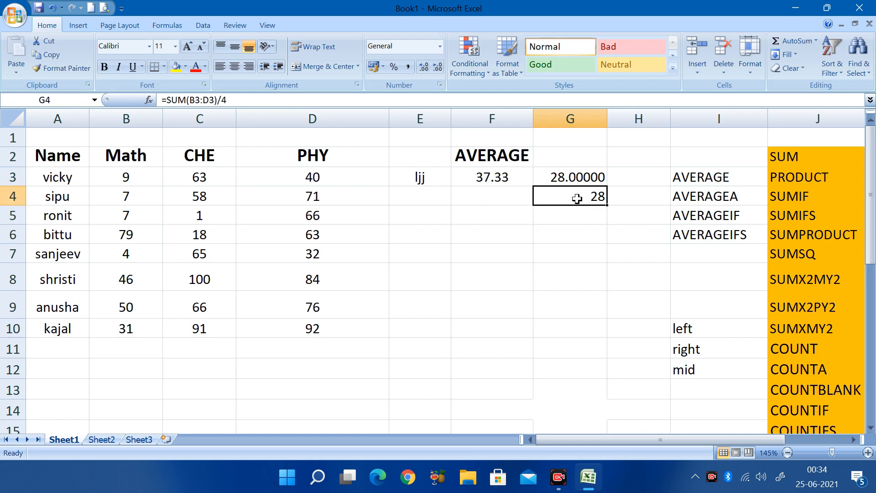
pyautogui.click(418, 176)
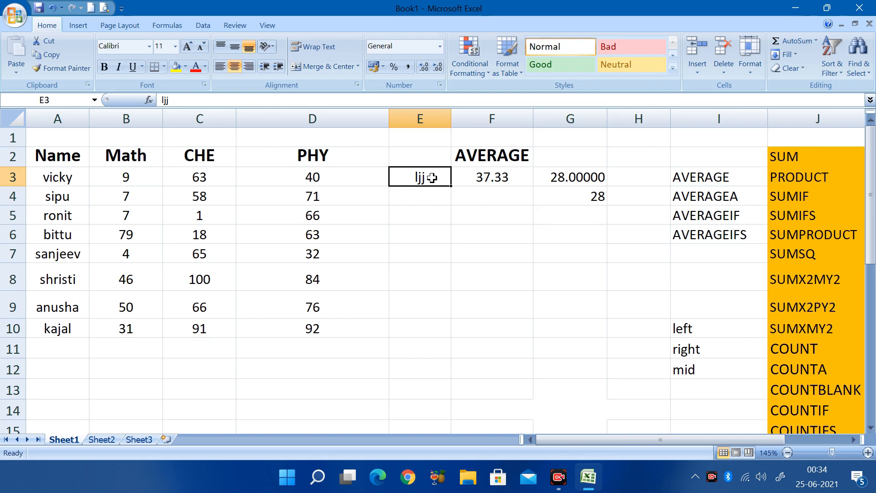
# Step: Enter the logical value TRUE in F5
pyautogui.click(496, 217)
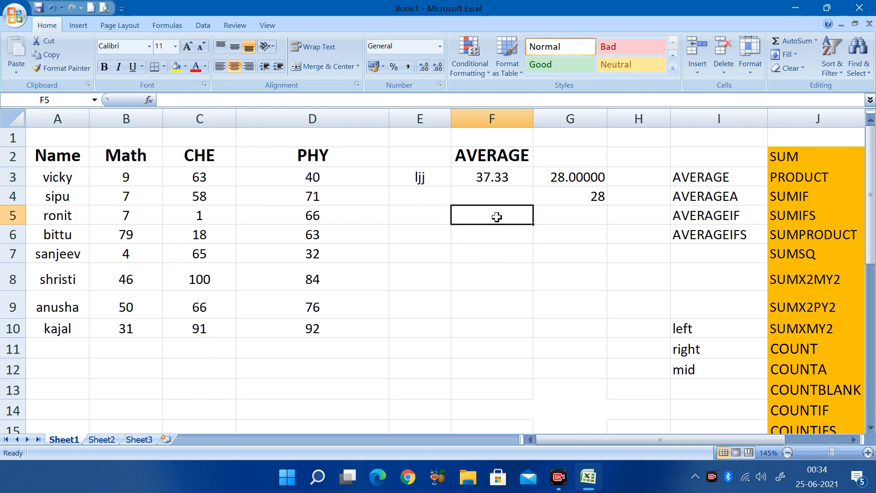
pyautogui.write('t')
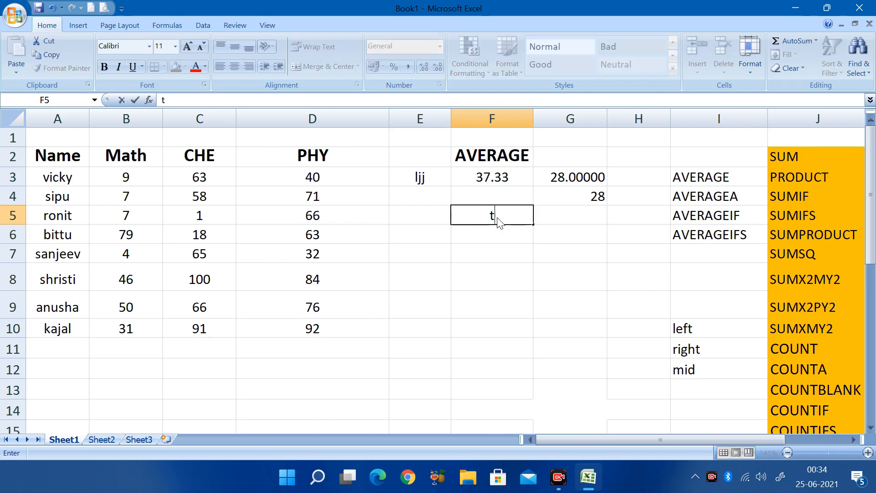
pyautogui.write('rue')
pyautogui.press('Return')
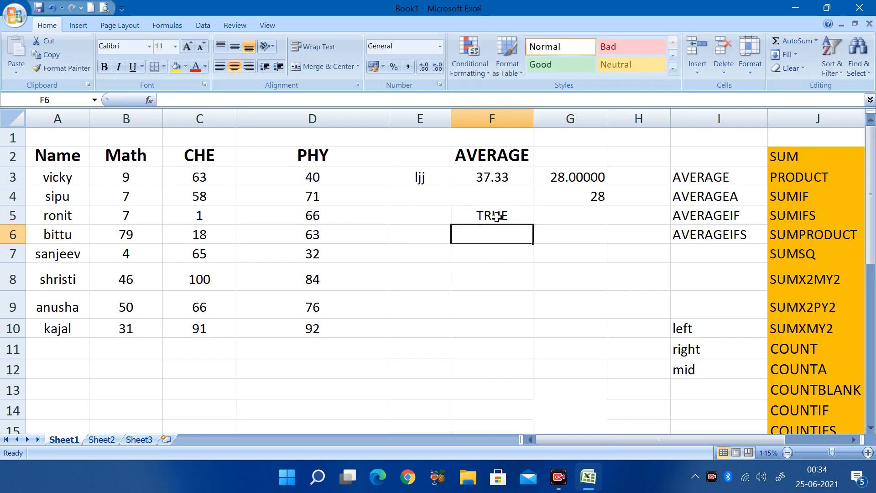
# Step: Enter the logical value FALSE in F6, directly below the TRUE entry
pyautogui.write('false')
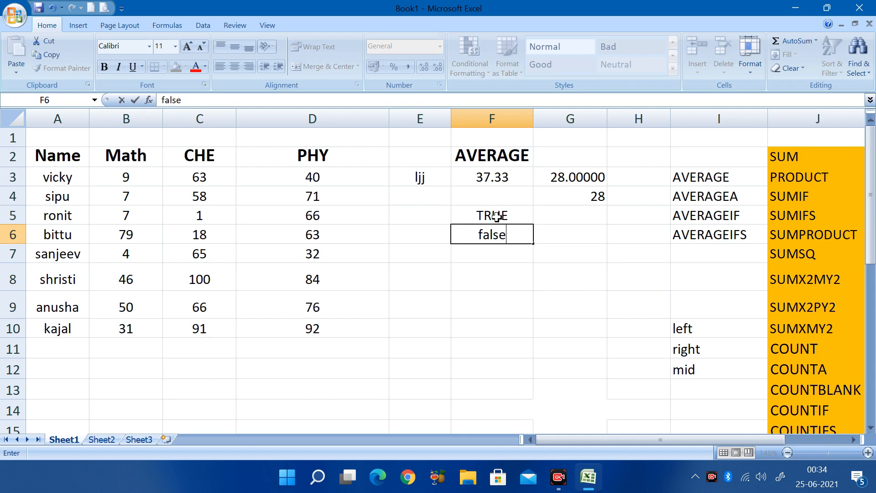
pyautogui.press('Return')
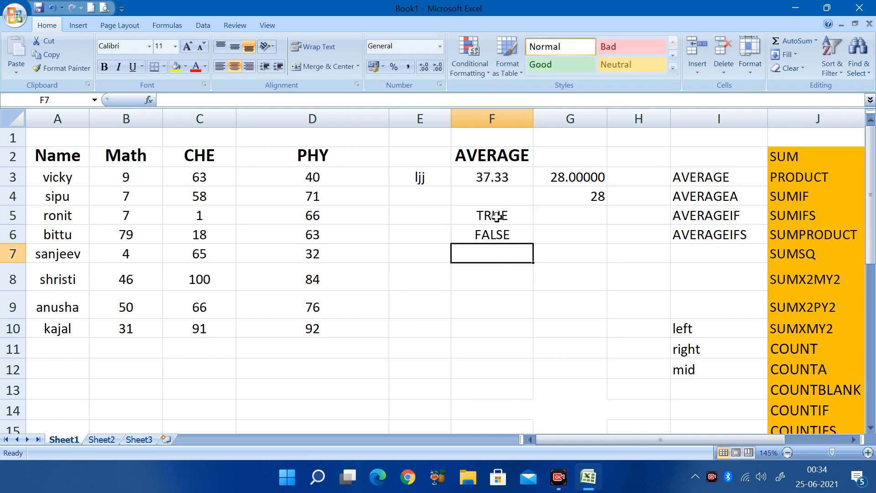
pyautogui.click(497, 217)
# Step: Replace the text entry in E3 with the comparison formula =6<3
pyautogui.click(421, 177)
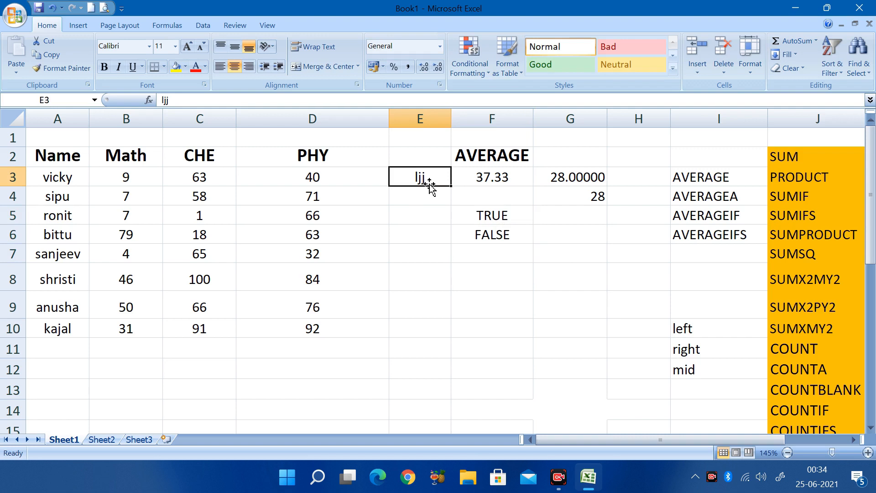
pyautogui.write('=')
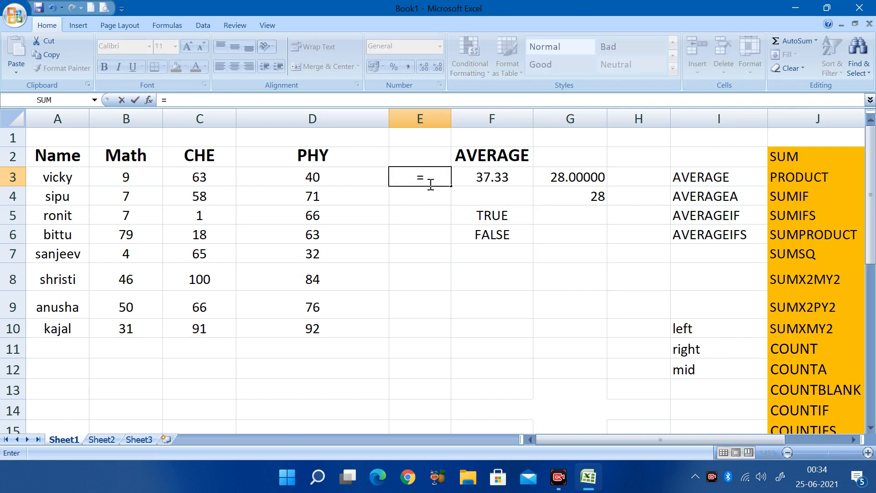
pyautogui.write('6')
pyautogui.write('<')
pyautogui.write('2')
pyautogui.press('Return')
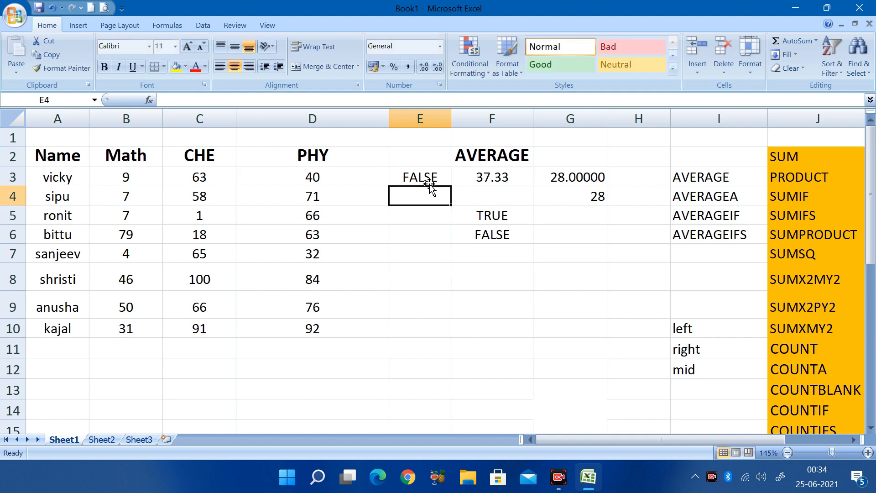
# Step: Replace the comparison formula in E3 with the logical value TRUE
pyautogui.click(429, 185)
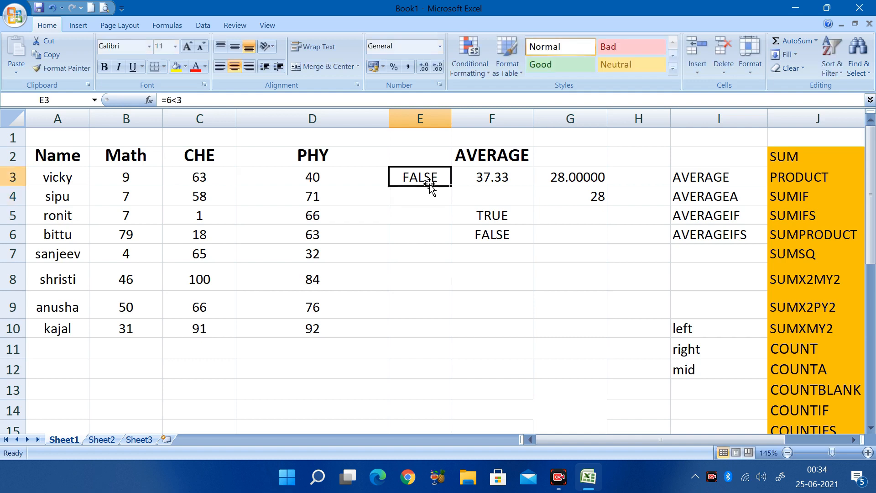
pyautogui.doubleClick(429, 184)
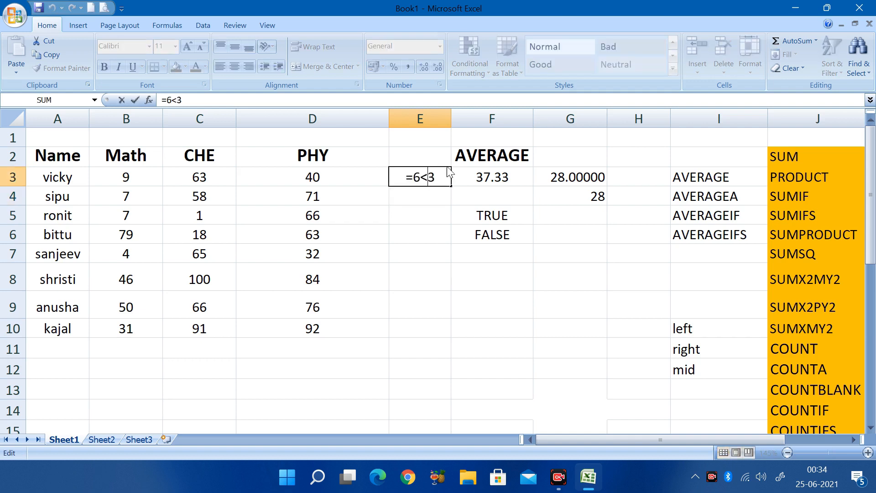
pyautogui.moveTo(435, 179); pyautogui.dragTo(406, 178)
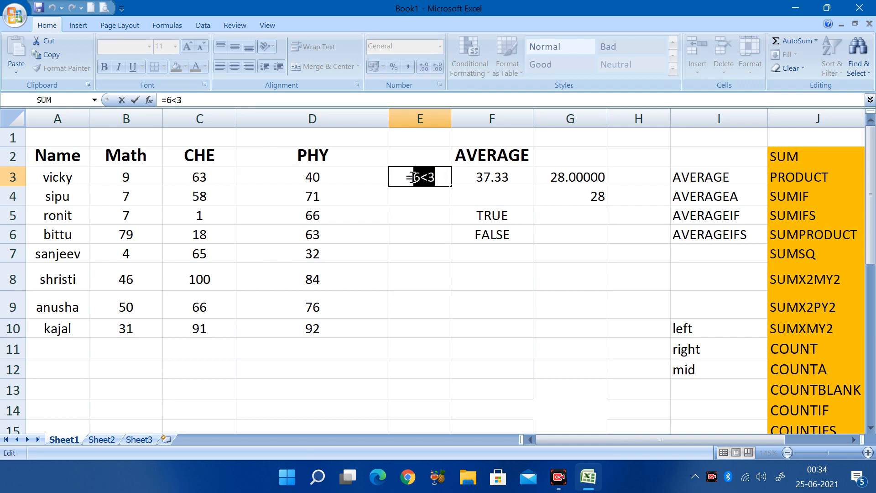
pyautogui.write('=true')
pyautogui.press('Return')
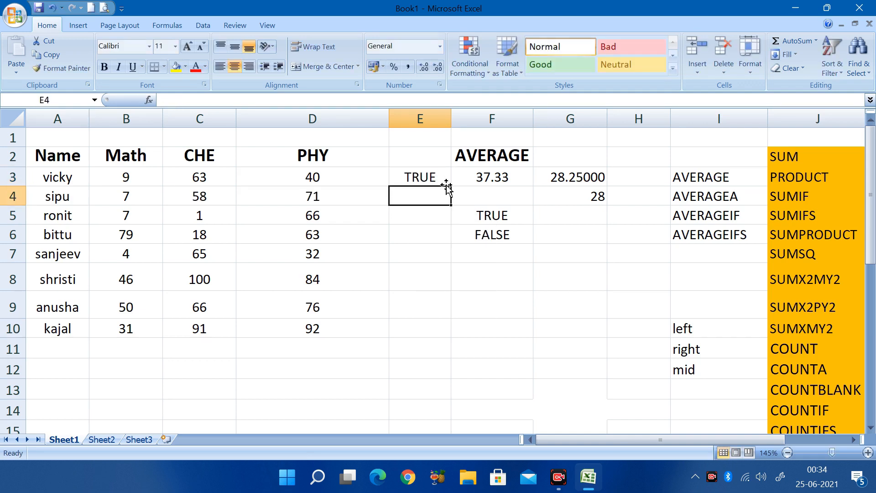
# Step: Check the AVERAGEA result in G3 against E3, and change E3 to the logical value FALSE
pyautogui.click(443, 179)
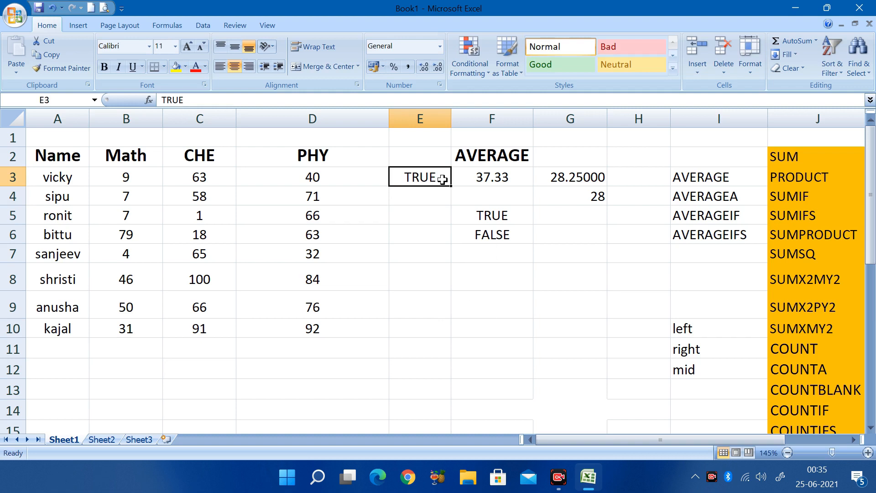
pyautogui.click(564, 179)
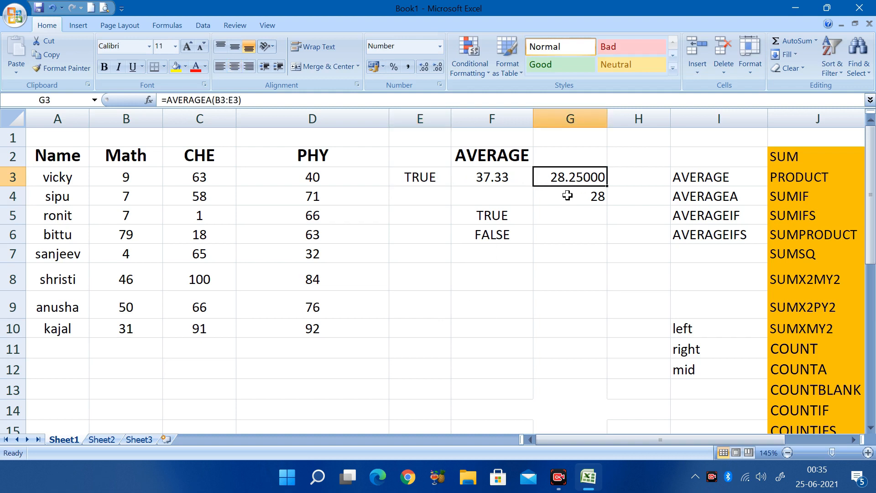
pyautogui.click(408, 179)
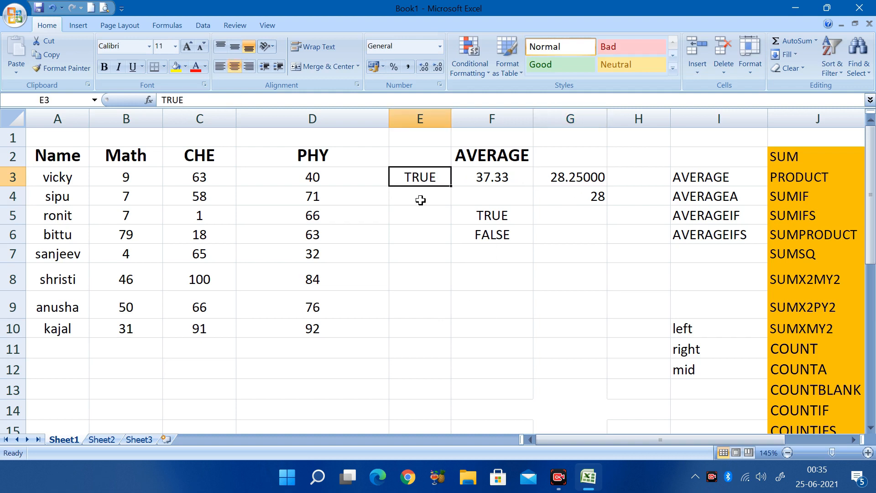
pyautogui.write('false')
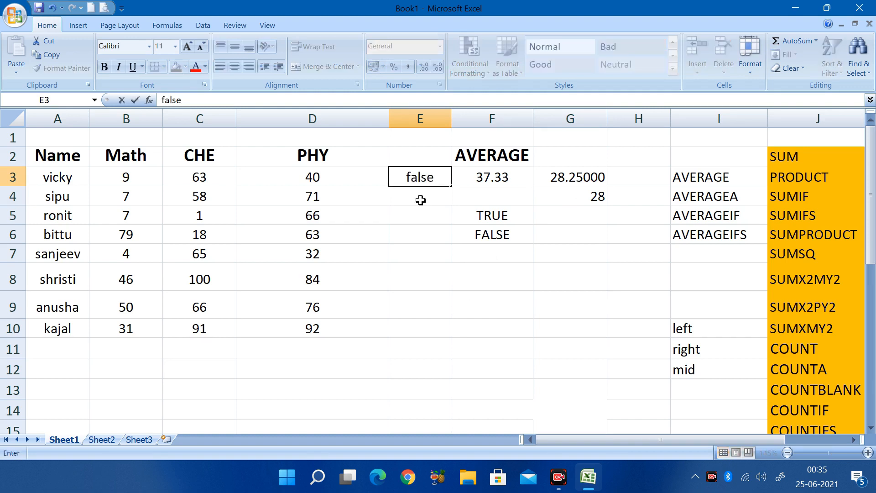
pyautogui.press('Return')
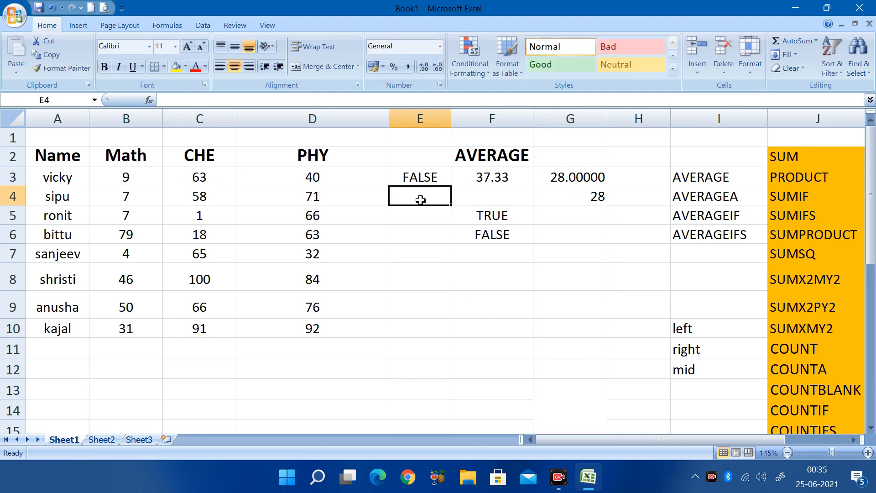
# Step: Set E3 back to TRUE and clear the SUM formula from G4
pyautogui.click(438, 179)
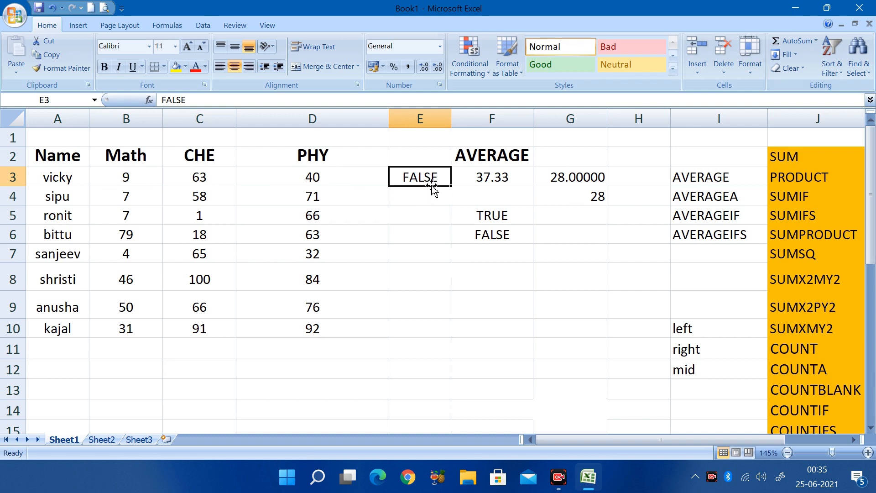
pyautogui.write('true')
pyautogui.press('Return')
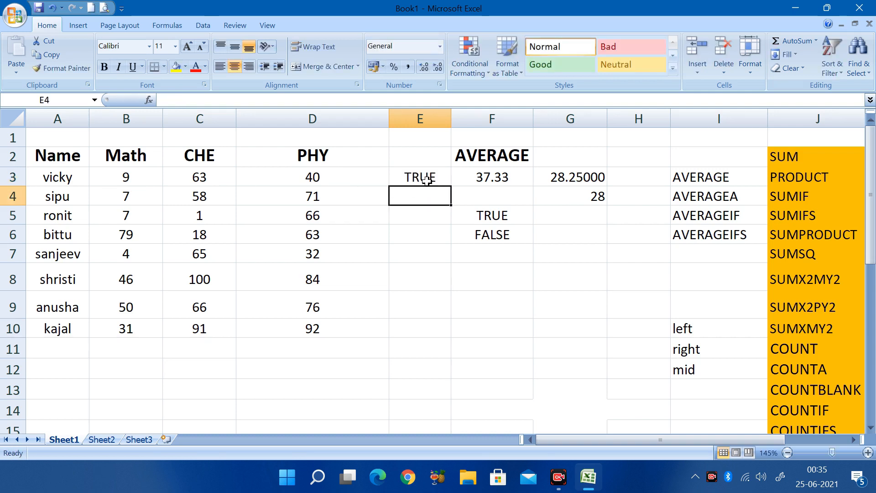
pyautogui.click(592, 197)
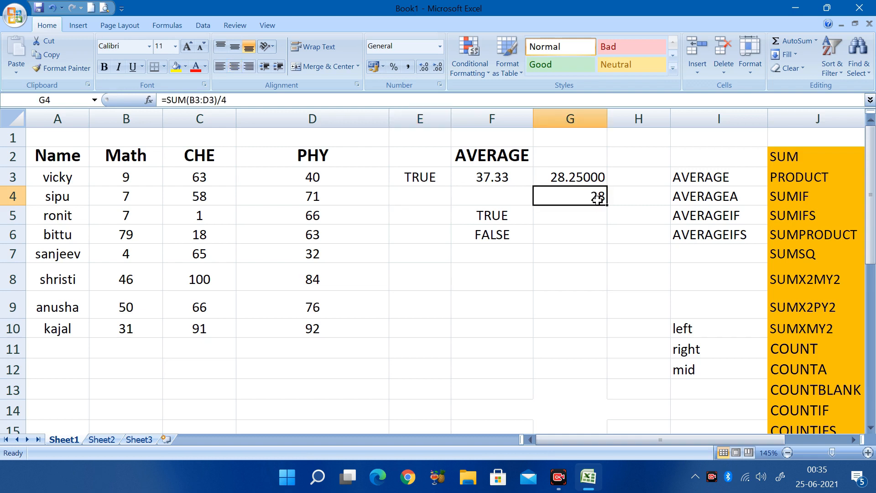
pyautogui.doubleClick(597, 199)
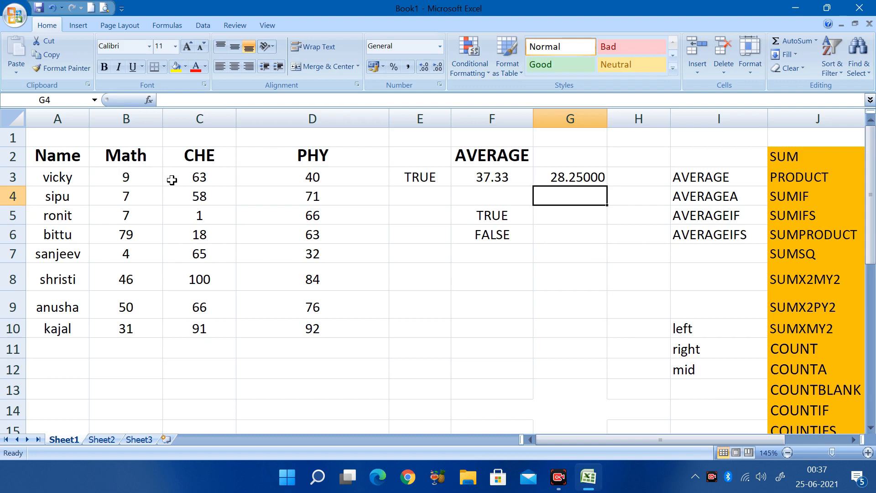
# Step: Set the first student's CHE and PHY marks in C3 and D3 to 9
pyautogui.click(214, 180)
pyautogui.write('9')
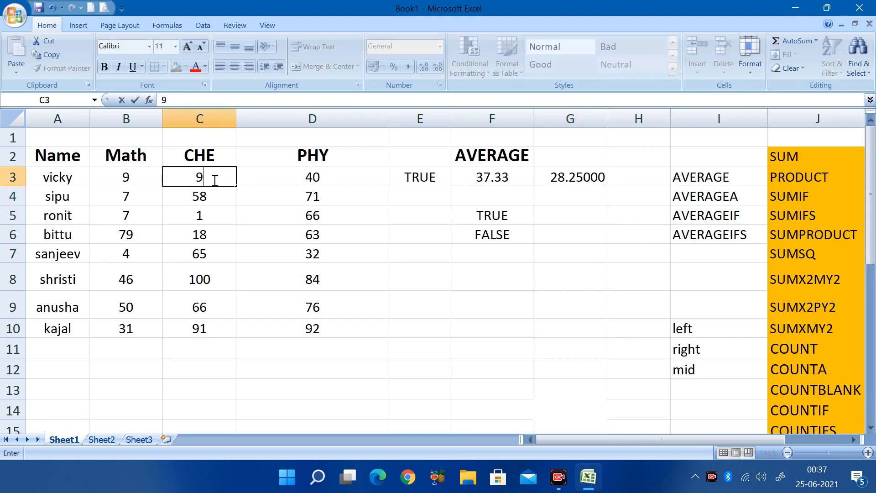
pyautogui.press('Tab')
pyautogui.write('9')
pyautogui.press('Return')
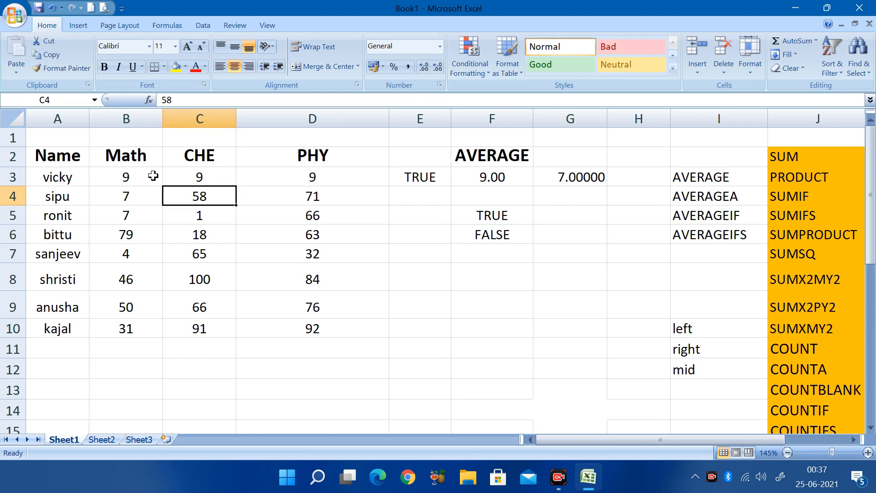
# Step: Compare the marks in B3:D3 with the AVERAGE formula in F3, and examine the whole range B3:E3
pyautogui.moveTo(145, 177); pyautogui.dragTo(272, 180)
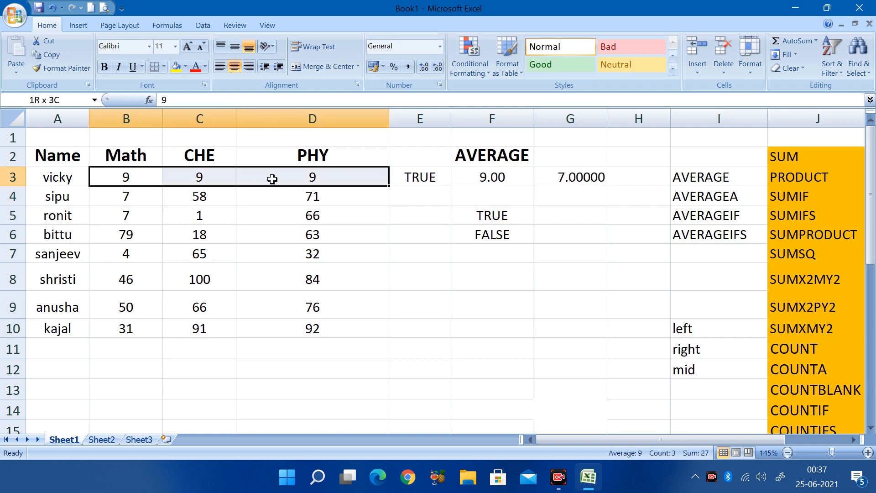
pyautogui.click(523, 178)
pyautogui.moveTo(111, 180); pyautogui.dragTo(298, 180)
pyautogui.click(504, 178)
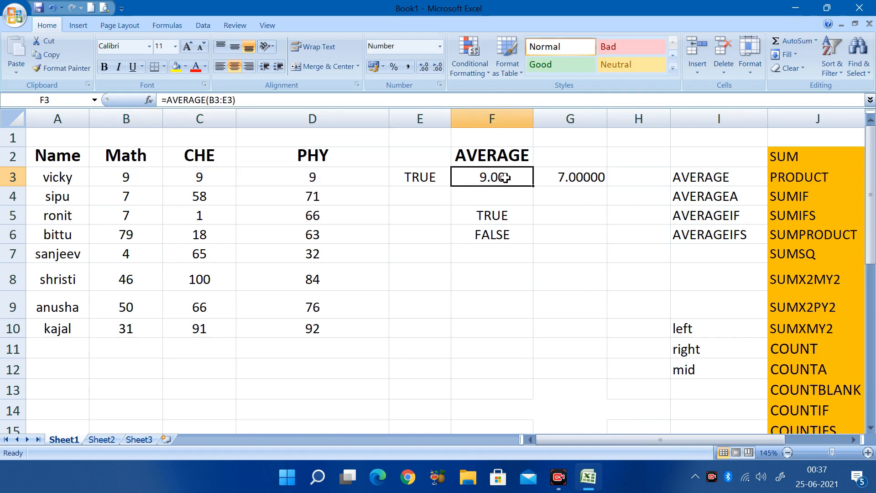
pyautogui.click(130, 178)
pyautogui.moveTo(166, 178); pyautogui.dragTo(408, 179)
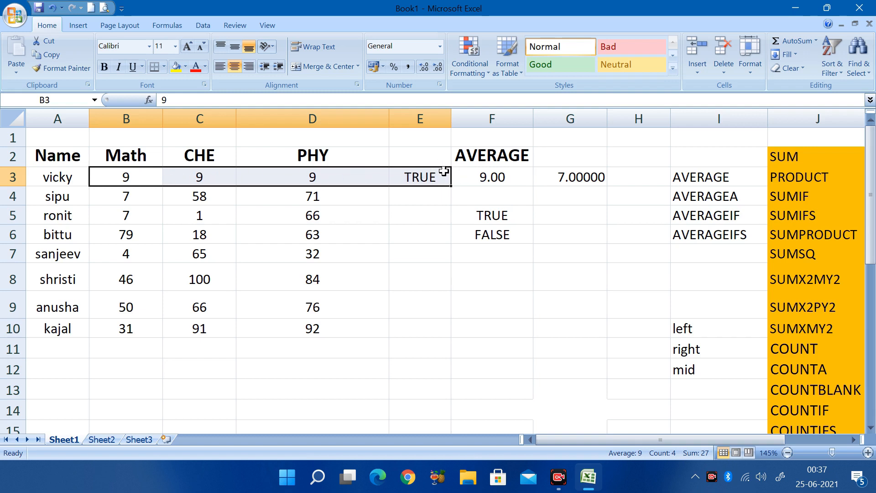
# Step: Enter =28/4 in G6 and compare it with the AVERAGEA formula in G3
pyautogui.click(565, 234)
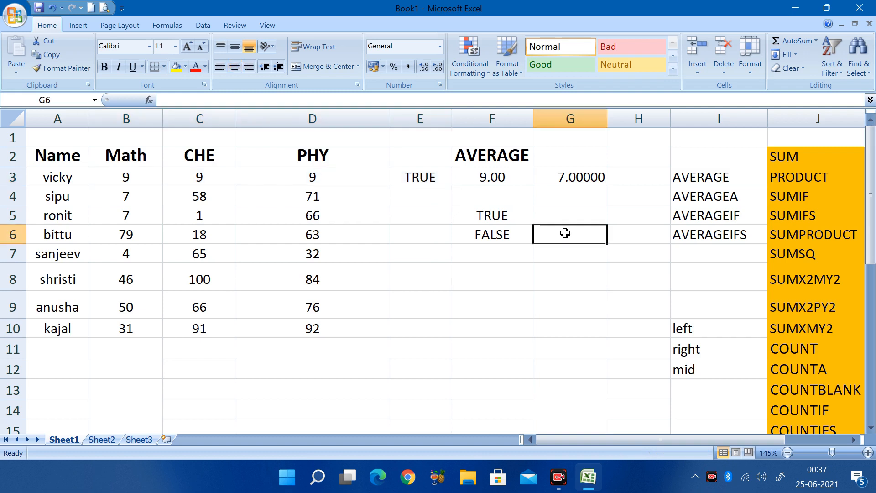
pyautogui.write('=28')
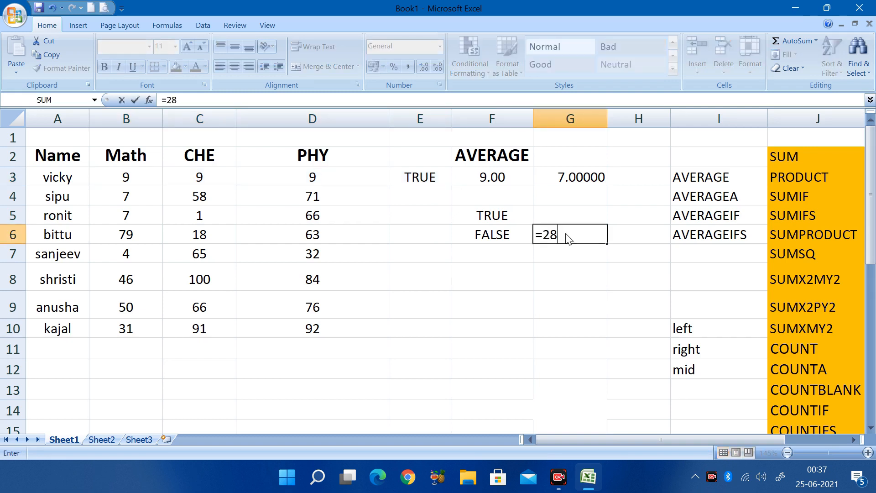
pyautogui.write('/4')
pyautogui.press('Return')
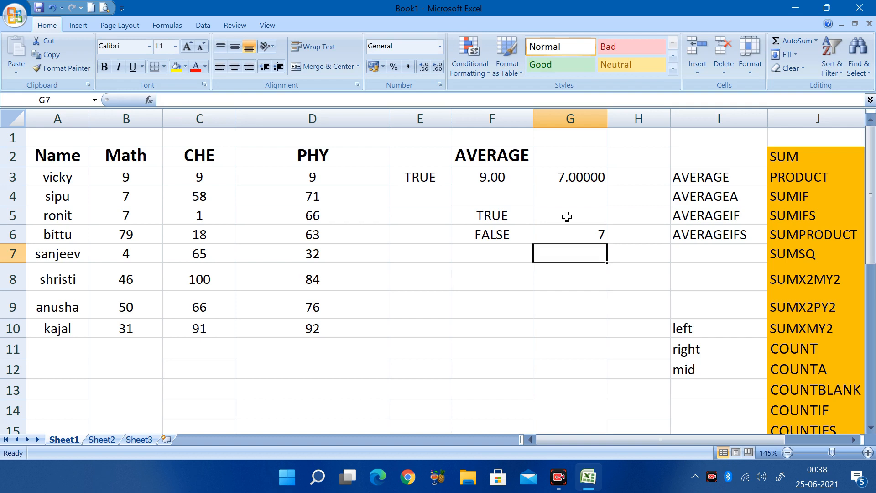
pyautogui.click(571, 176)
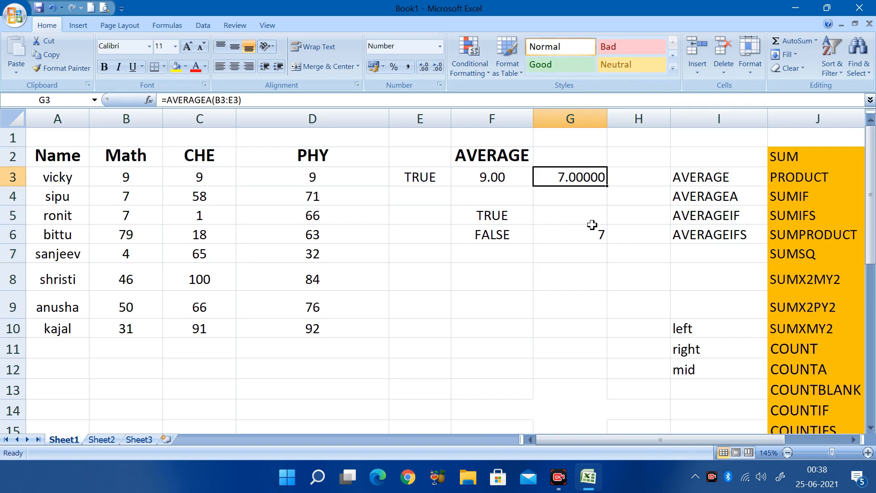
# Step: Change the logical value in E3 to FALSE
pyautogui.click(423, 178)
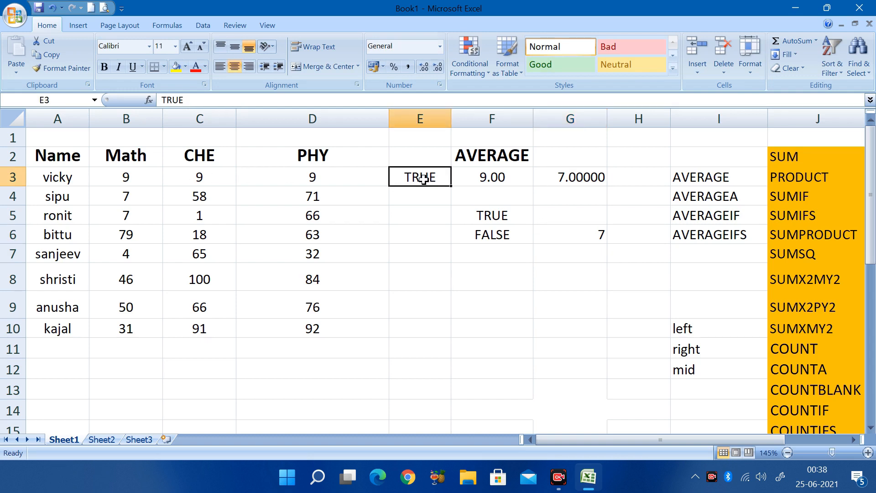
pyautogui.write('false')
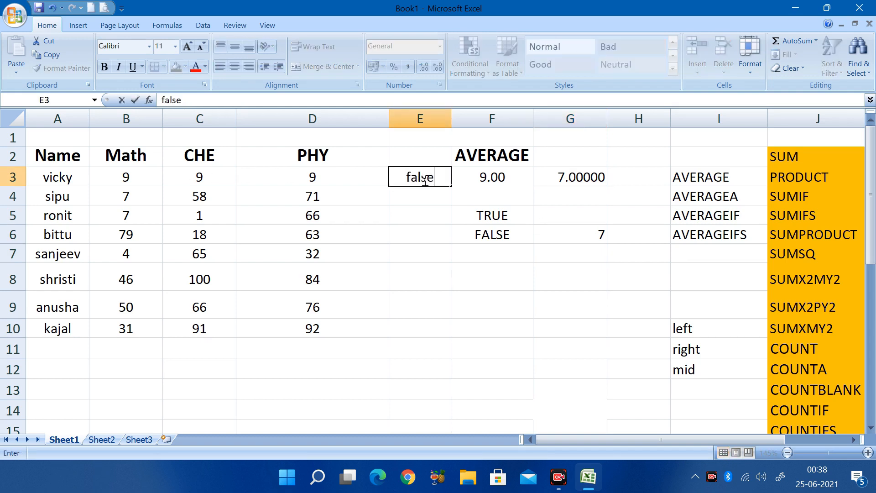
pyautogui.press('Return')
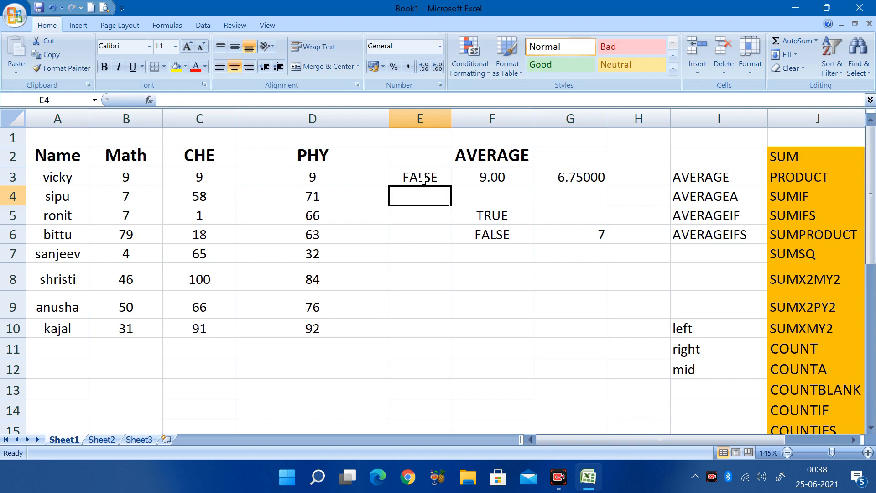
# Step: Review the first student's values in B3:E3, enter =27/4 in G6, and compare it with the AVERAGEA formula in G3
pyautogui.click(423, 179)
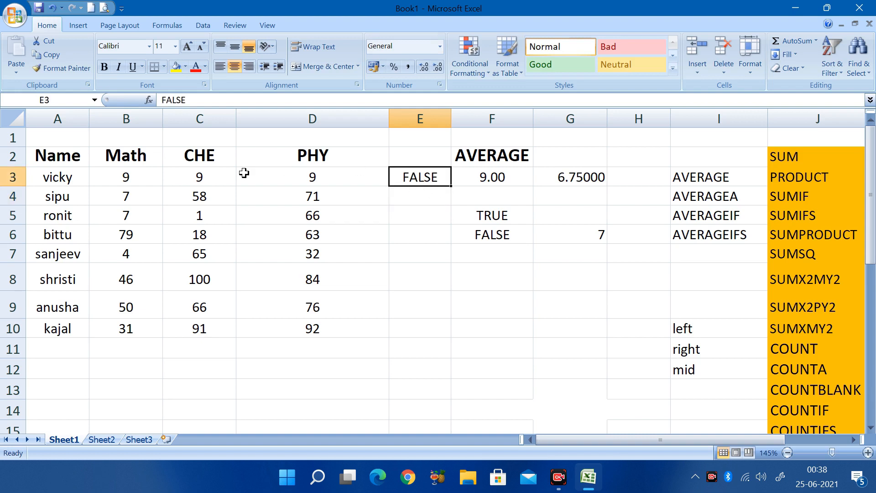
pyautogui.click(132, 178)
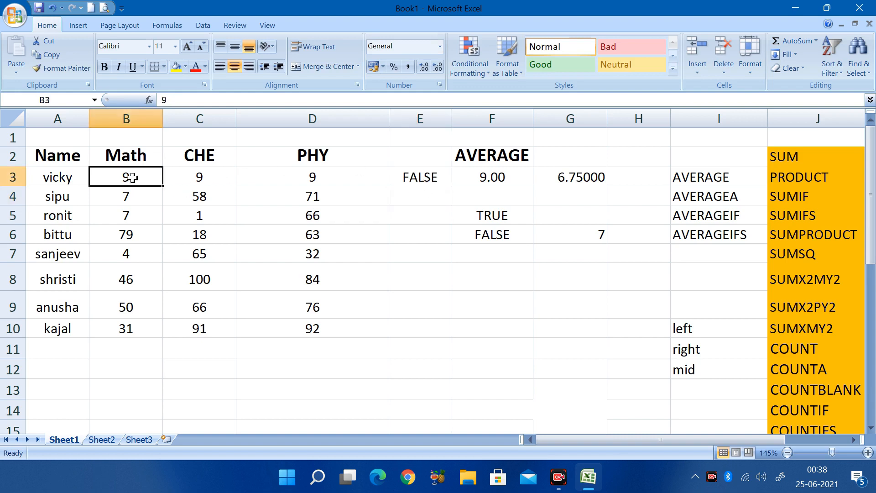
pyautogui.click(196, 177)
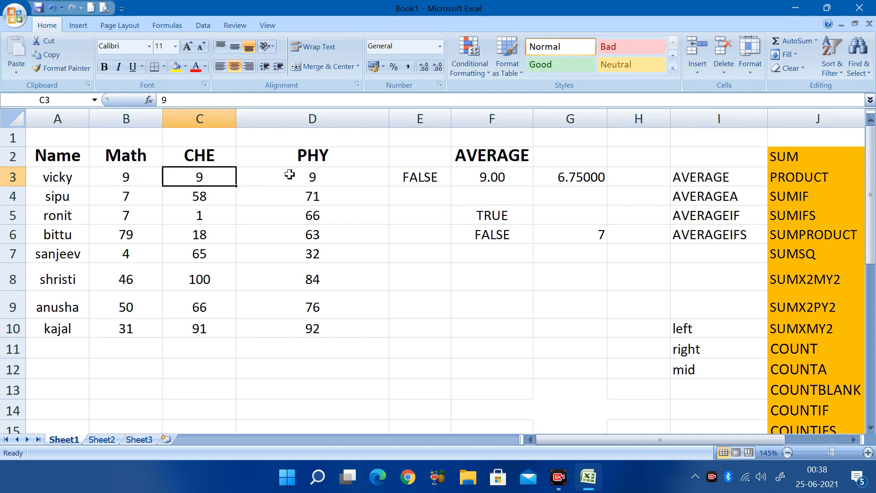
pyautogui.click(308, 175)
pyautogui.click(597, 233)
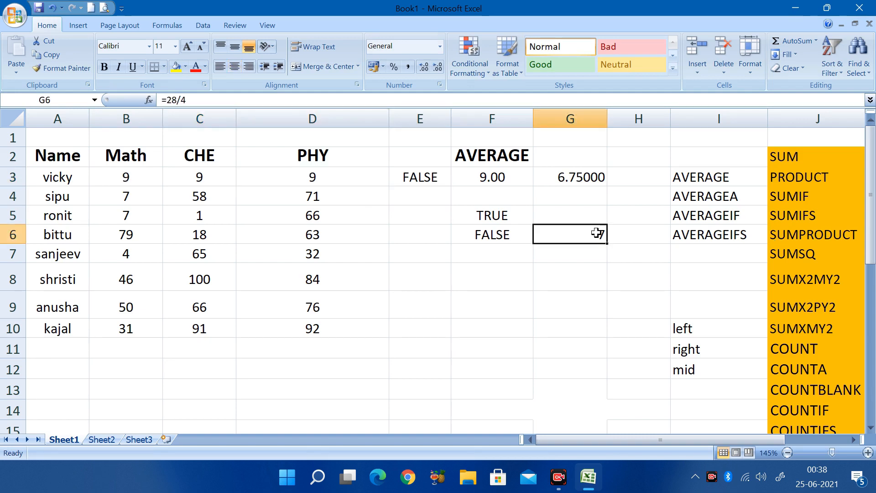
pyautogui.write('2')
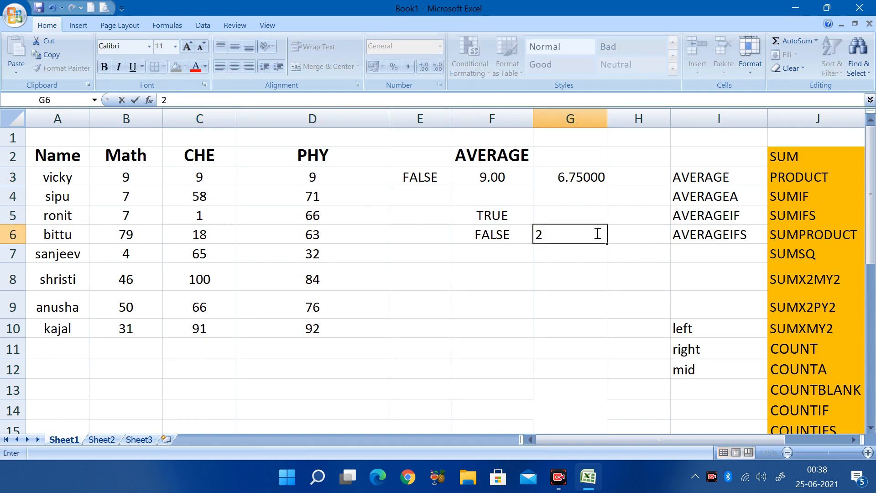
pyautogui.write('7')
pyautogui.press('BackSpace')
pyautogui.press('BackSpace')
pyautogui.write('=2')
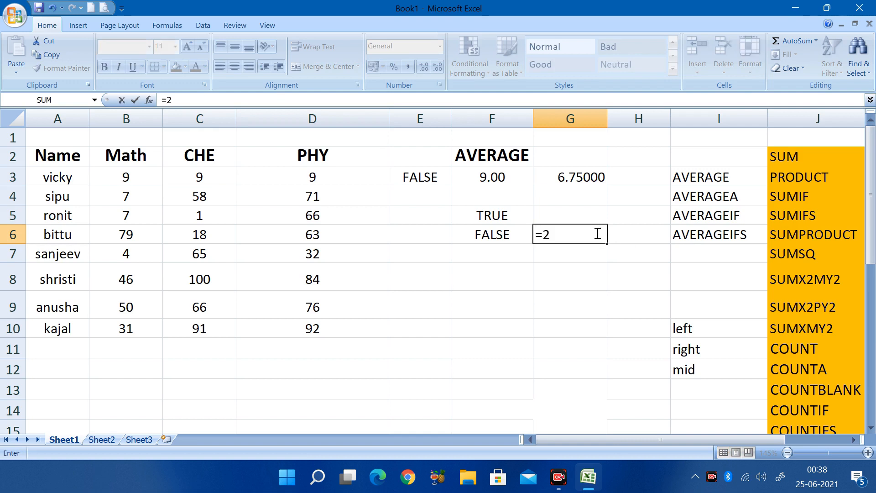
pyautogui.write('7/4')
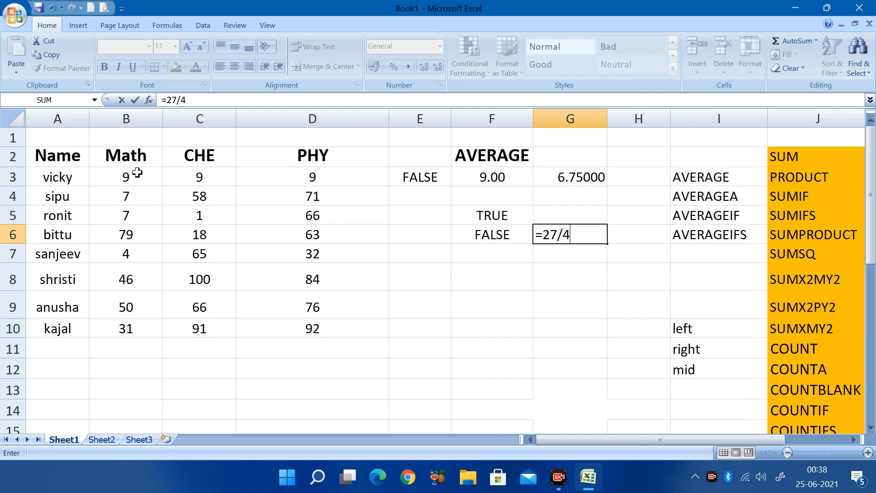
pyautogui.press('Return')
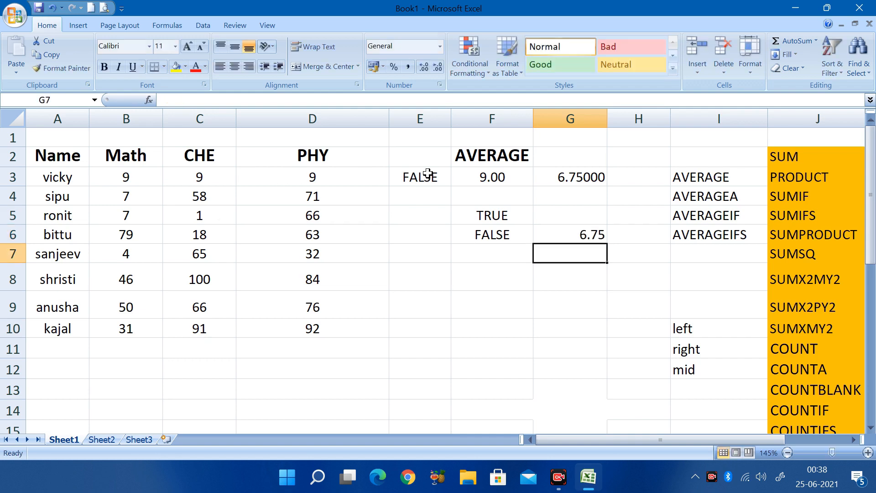
pyautogui.click(587, 233)
pyautogui.click(580, 176)
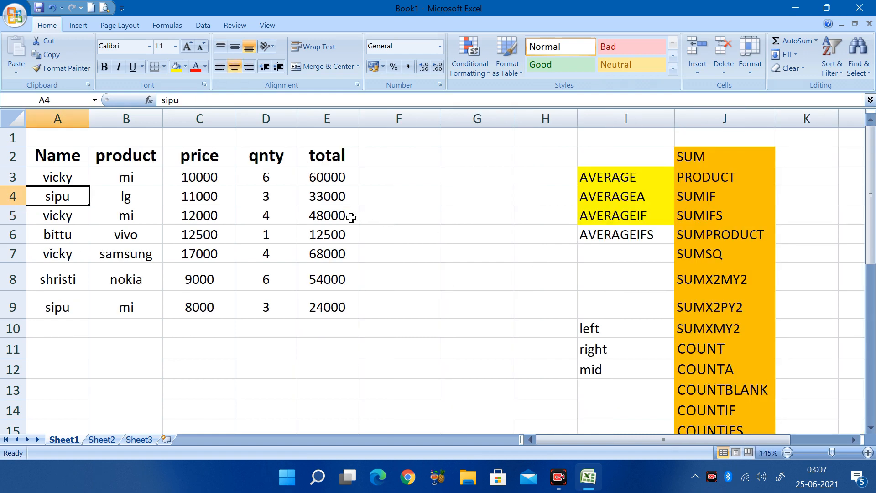
# Step: Examine the sales table in A2:E9, including the names, products, prices and the PRODUCT formulas in the total column
pyautogui.click(350, 217)
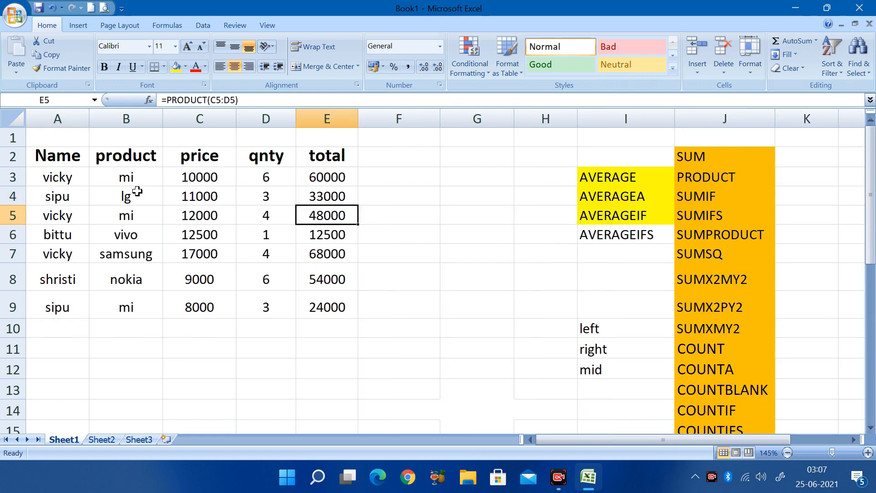
pyautogui.moveTo(64, 157); pyautogui.dragTo(339, 312)
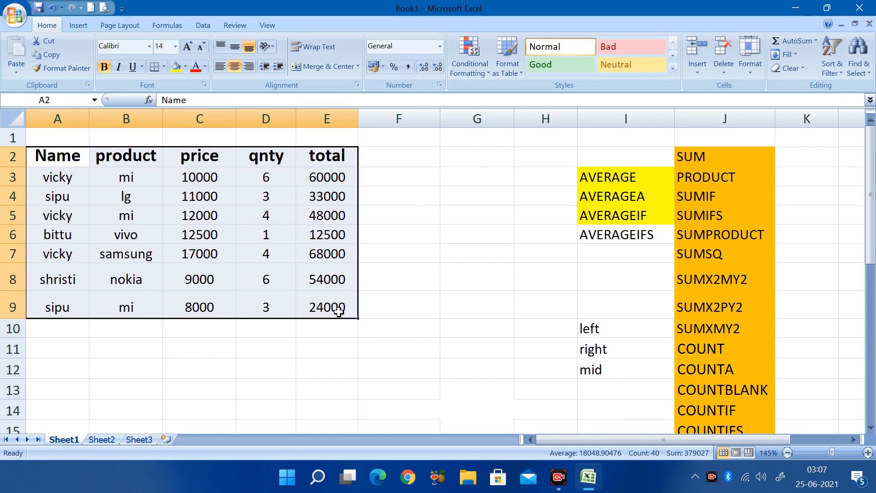
pyautogui.click(42, 176)
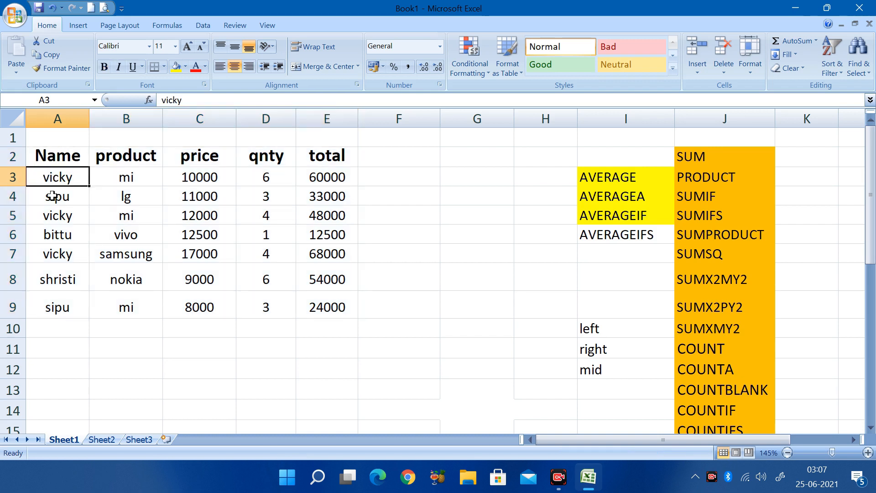
pyautogui.click(53, 196)
pyautogui.click(54, 216)
pyautogui.click(134, 178)
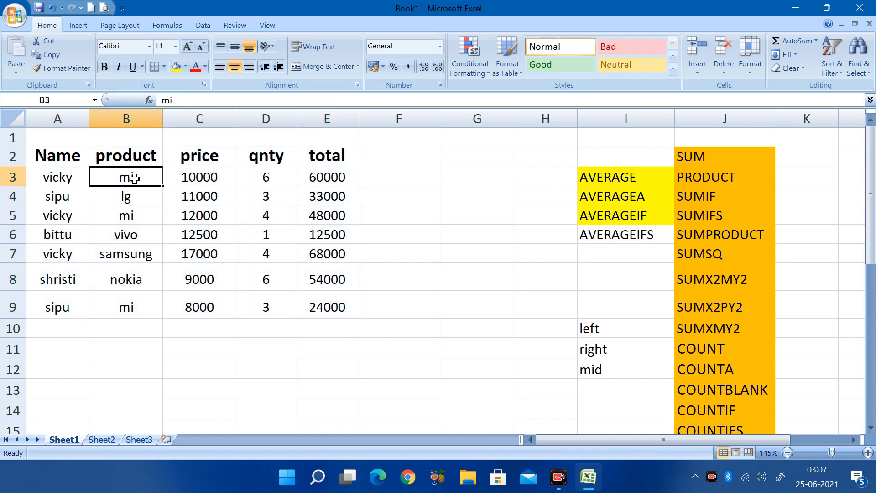
pyautogui.click(195, 178)
pyautogui.click(336, 176)
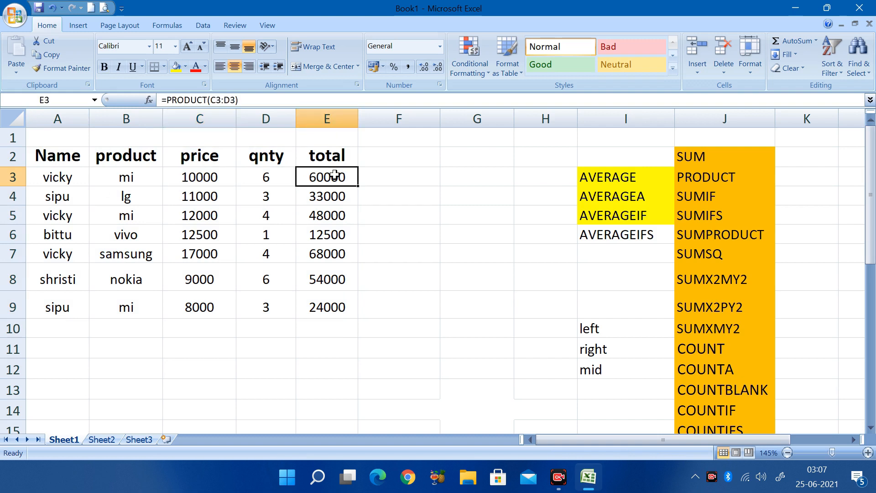
# Step: Start an AVERAGEIF formula in E11 with the names in A3:A9 as the range
pyautogui.click(335, 350)
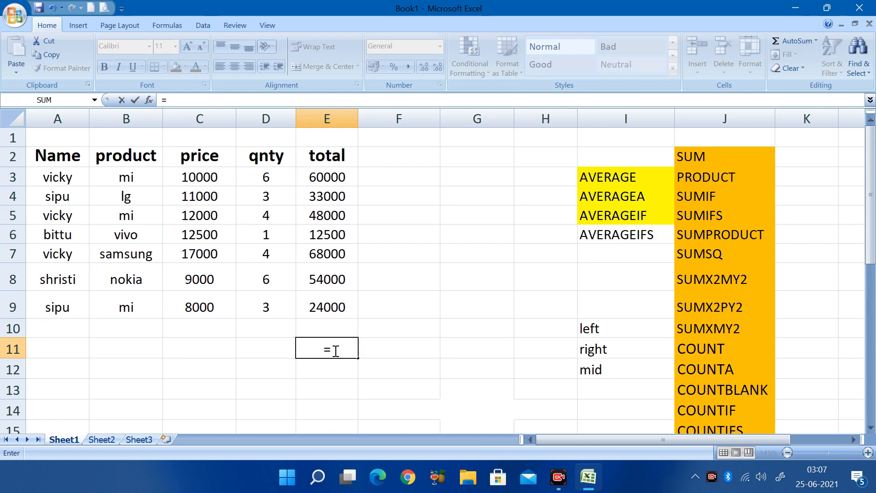
pyautogui.write('aver')
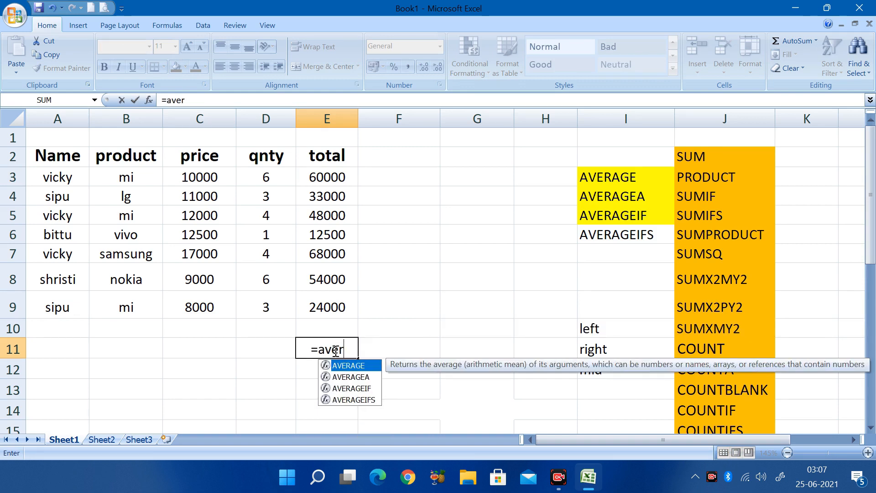
pyautogui.press('Down')
pyautogui.press('Down')
pyautogui.press('Tab')
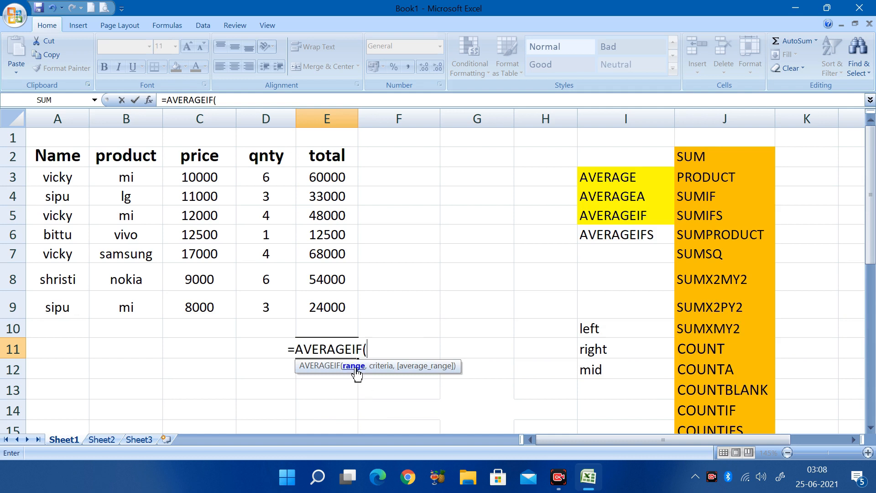
pyautogui.click(61, 176)
pyautogui.moveTo(61, 176); pyautogui.dragTo(64, 299)
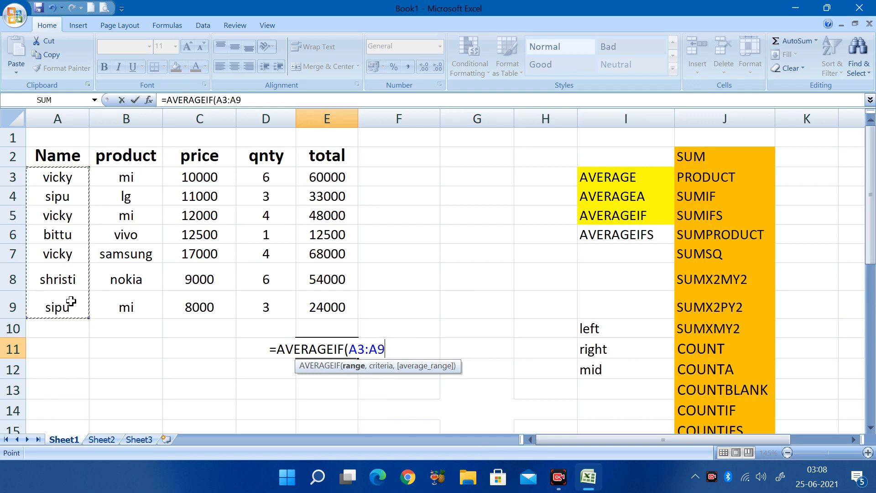
pyautogui.write(',')
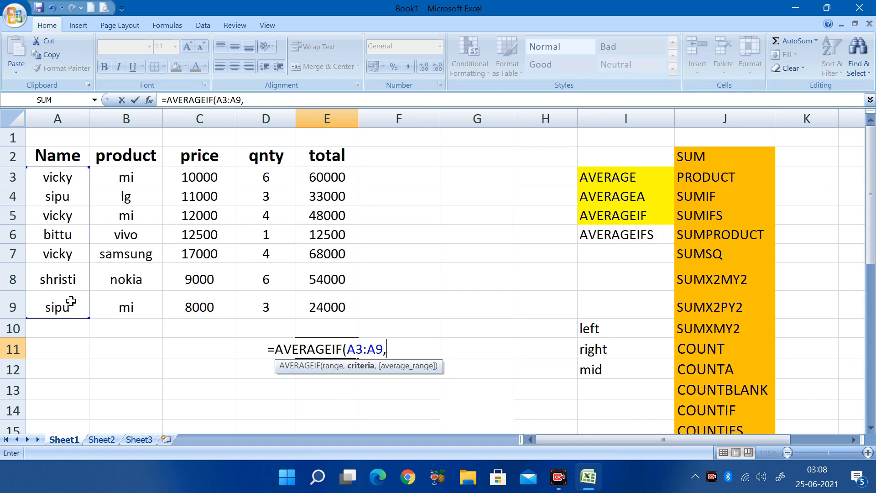
# Step: Complete the AVERAGEIF formula with C11 as the criteria and the totals in E3:E9 as the average range
pyautogui.click(193, 350)
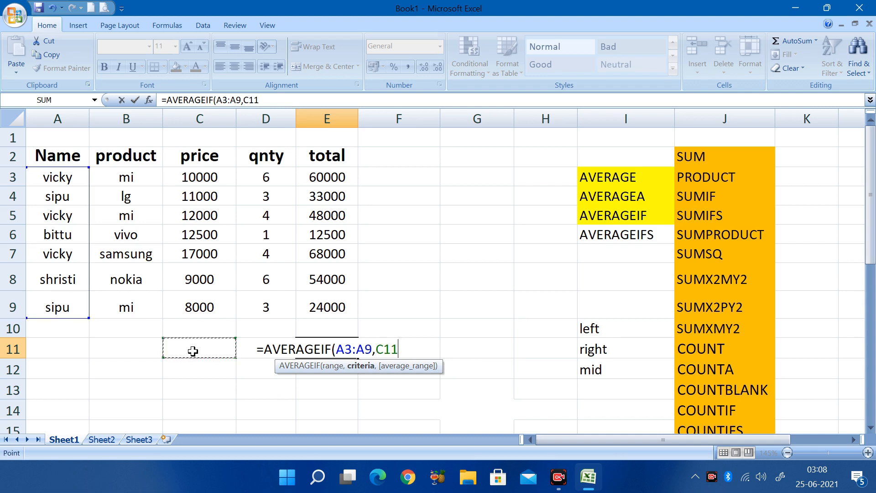
pyautogui.write(',')
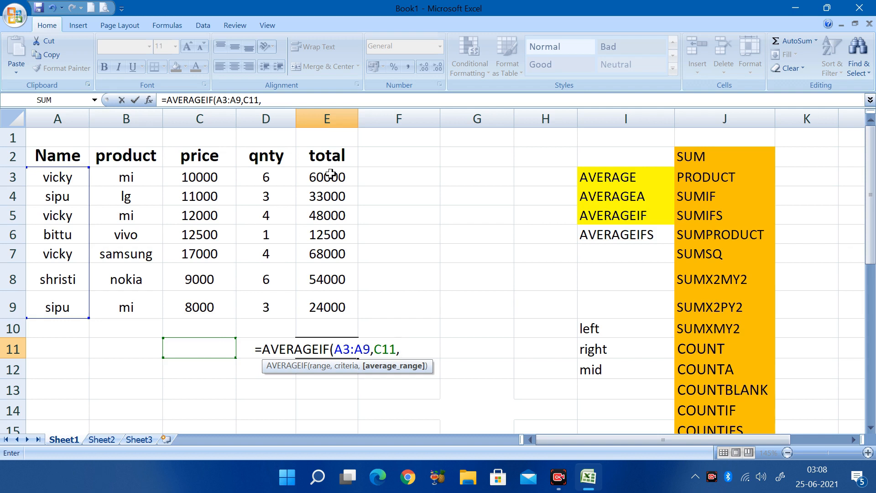
pyautogui.moveTo(330, 174); pyautogui.dragTo(332, 302)
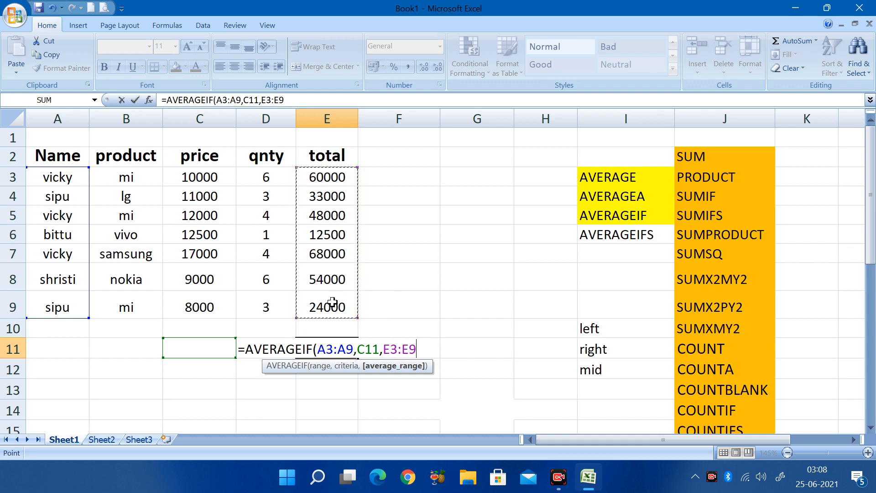
pyautogui.write(')')
pyautogui.press('Return')
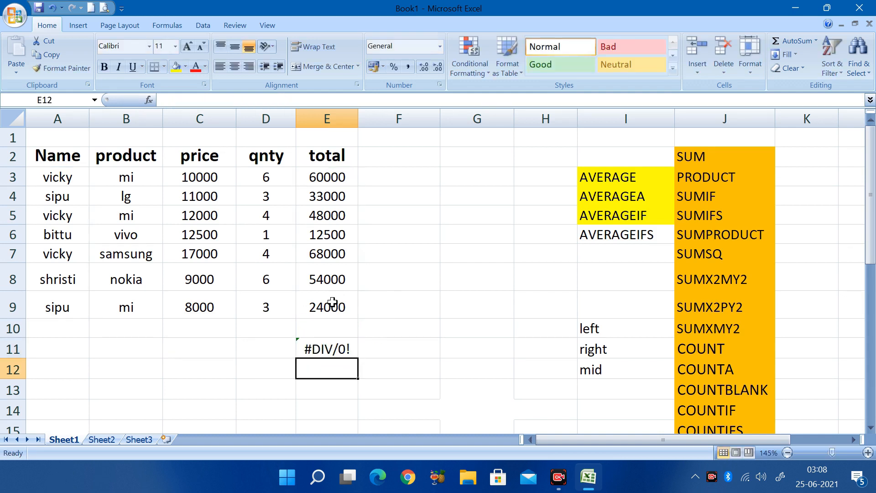
# Step: Check the AVERAGEIF formula in E11 and enter the name from A3 as its criterion in C11
pyautogui.click(314, 349)
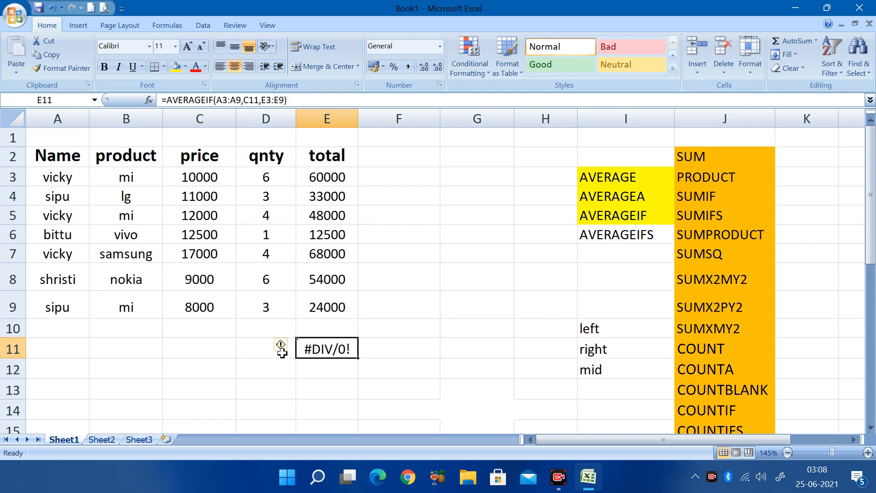
pyautogui.click(210, 351)
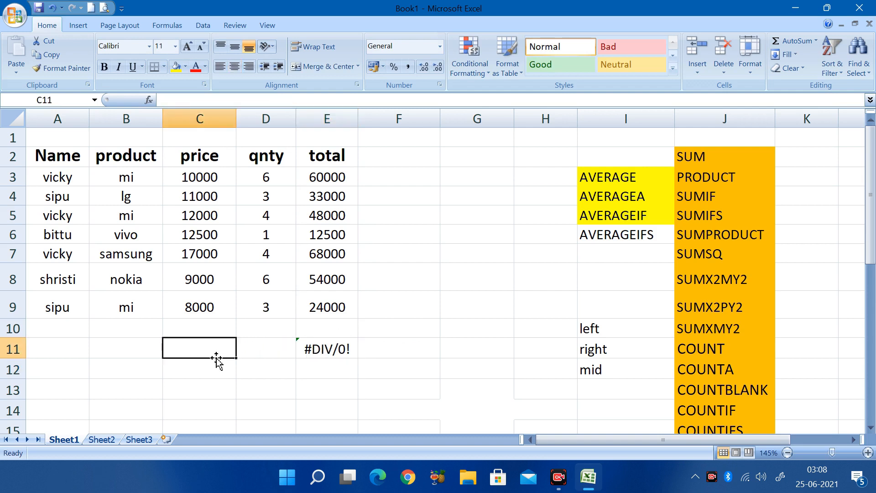
pyautogui.write('vicky')
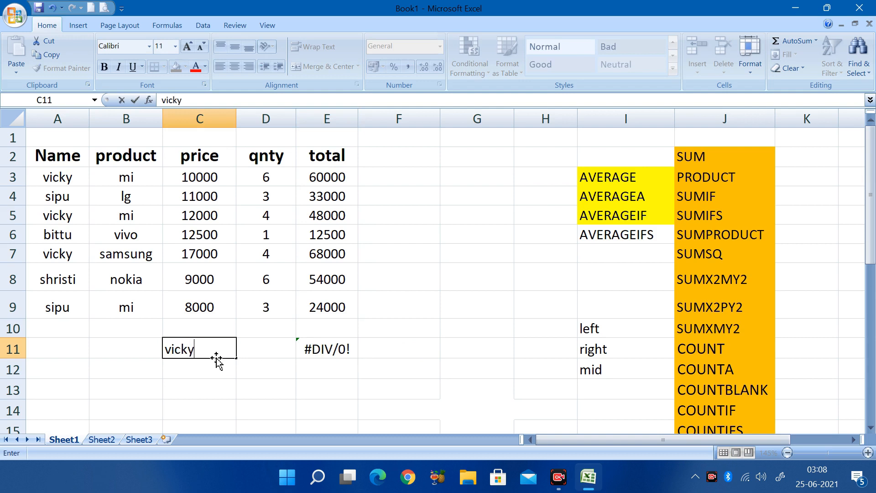
pyautogui.press('Return')
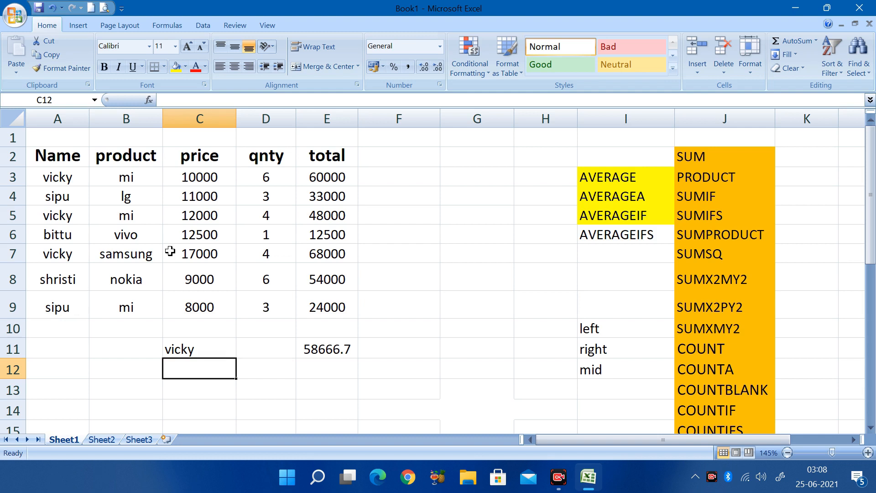
# Step: Change the AVERAGEIF criterion in C11 to the name from A4
pyautogui.click(59, 197)
pyautogui.click(60, 235)
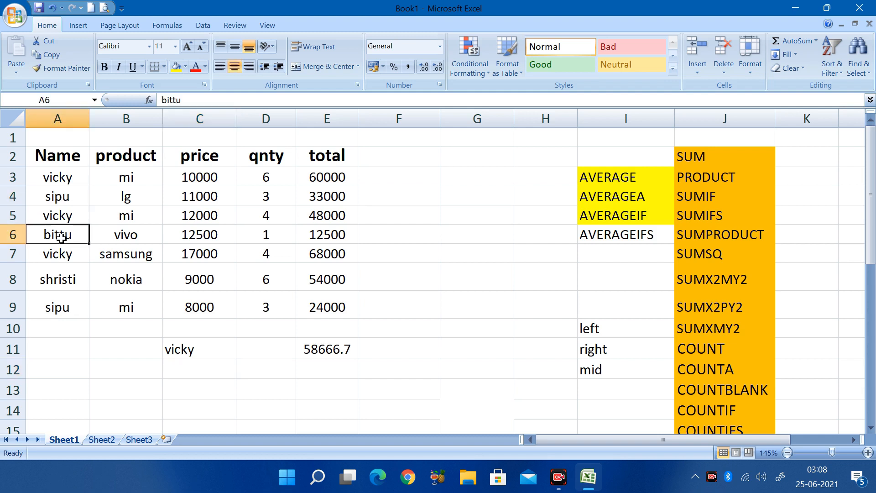
pyautogui.click(185, 357)
pyautogui.write('sipu')
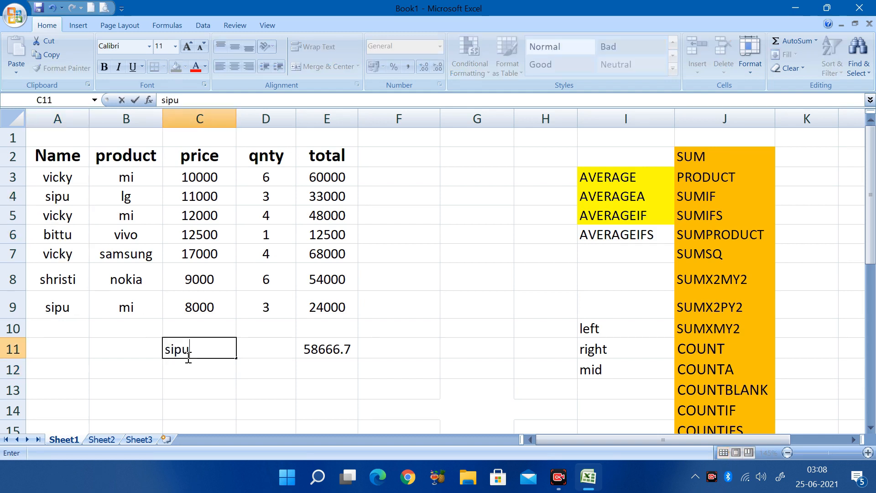
pyautogui.press('Return')
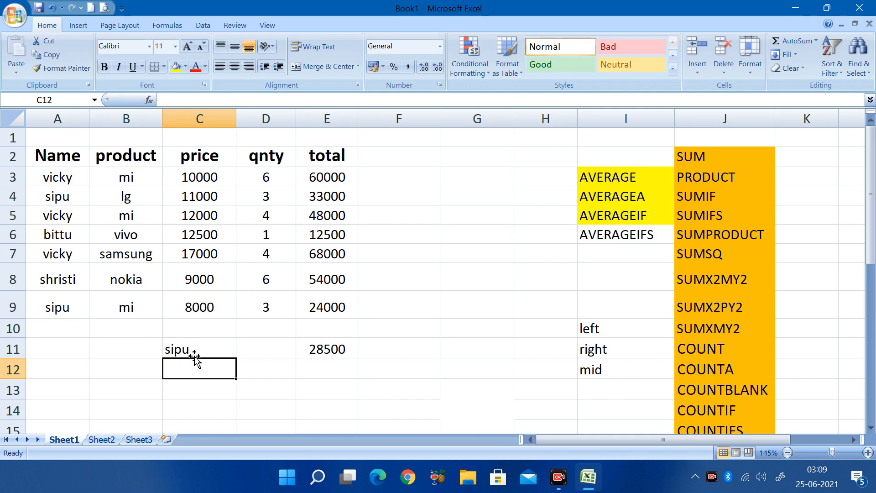
# Step: Set the AVERAGEIF criterion in C11 to the name from A6
pyautogui.write('bitt')
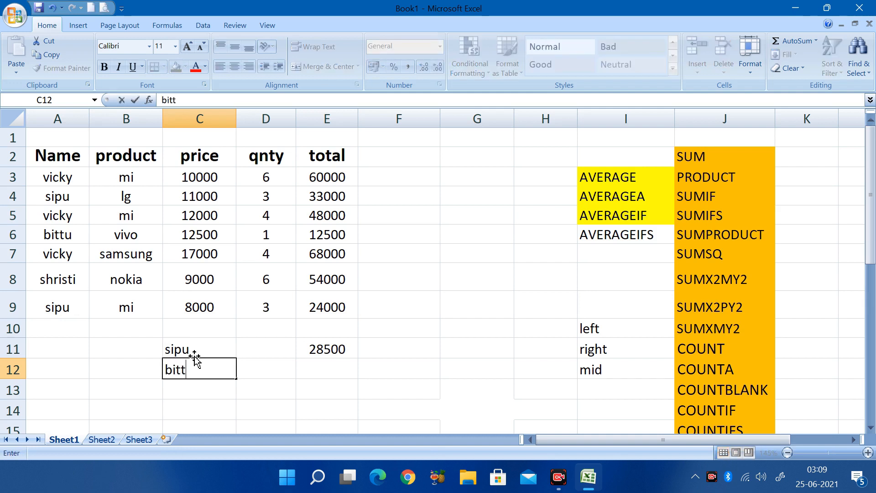
pyautogui.click(208, 356)
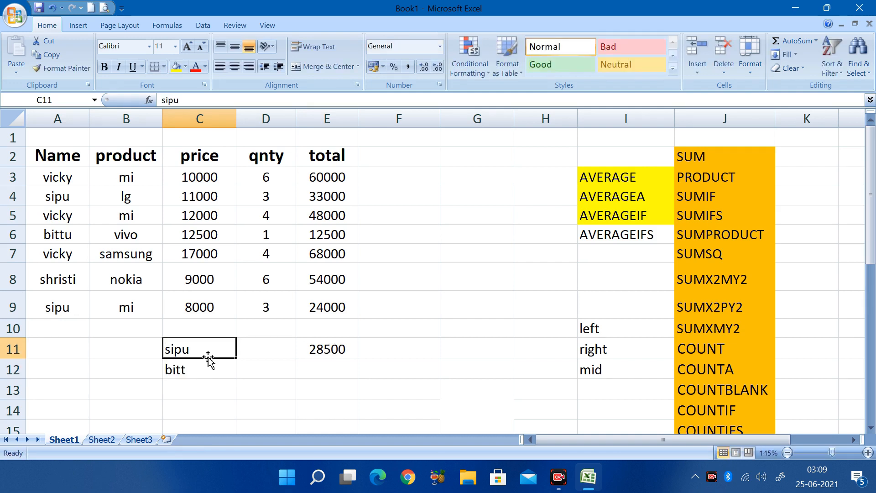
pyautogui.write('bittu')
pyautogui.press('Return')
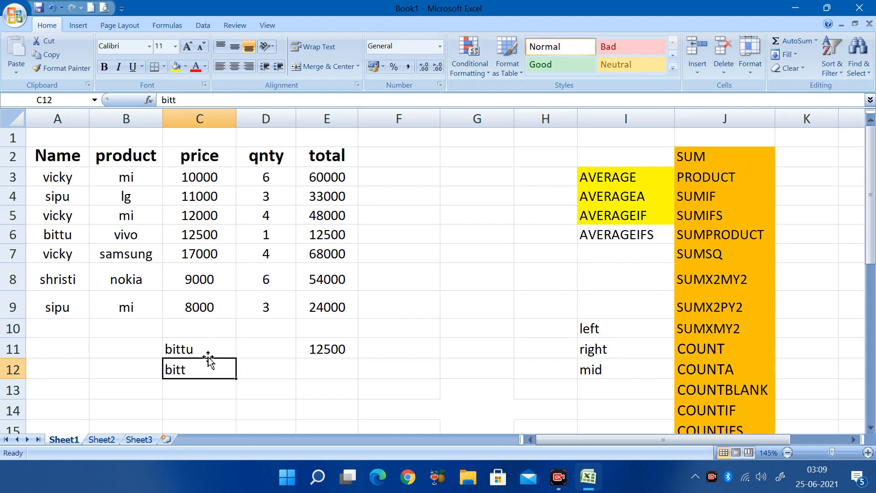
# Step: Clear the AVERAGEIF example's criteria and result from cells C11:E12
pyautogui.click(76, 197)
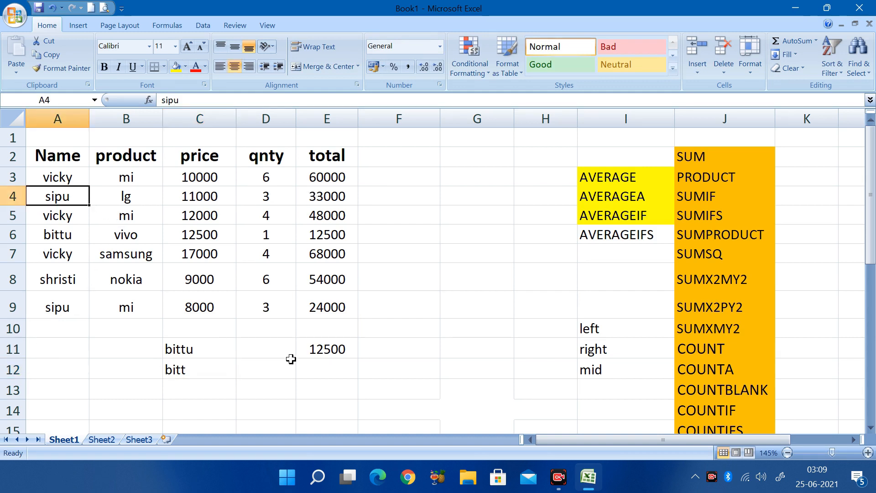
pyautogui.moveTo(195, 349); pyautogui.dragTo(328, 362)
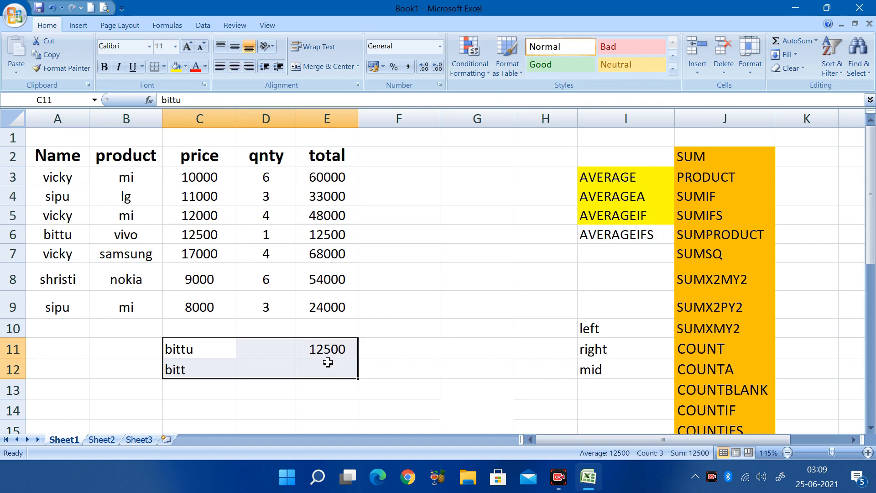
pyautogui.press('Delete')
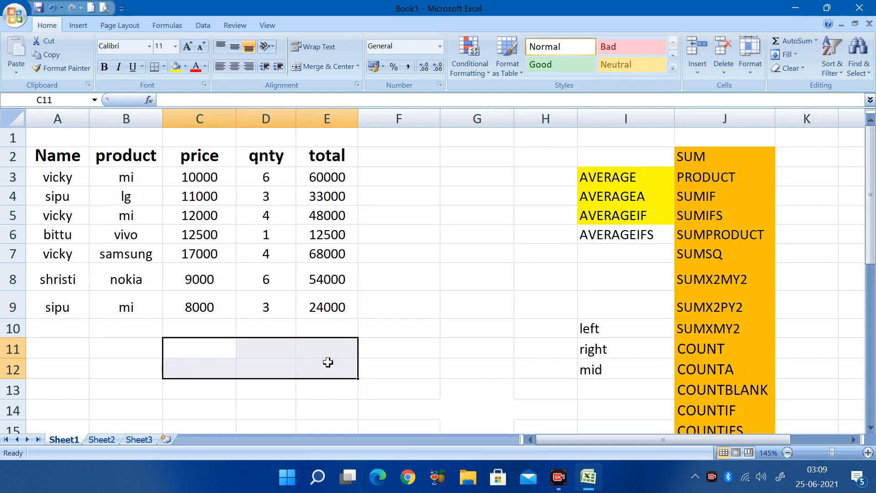
pyautogui.click(328, 362)
# Step: Start an AVERAGEIFS formula in D11 with the totals in E3:E9 as the average range
pyautogui.click(260, 352)
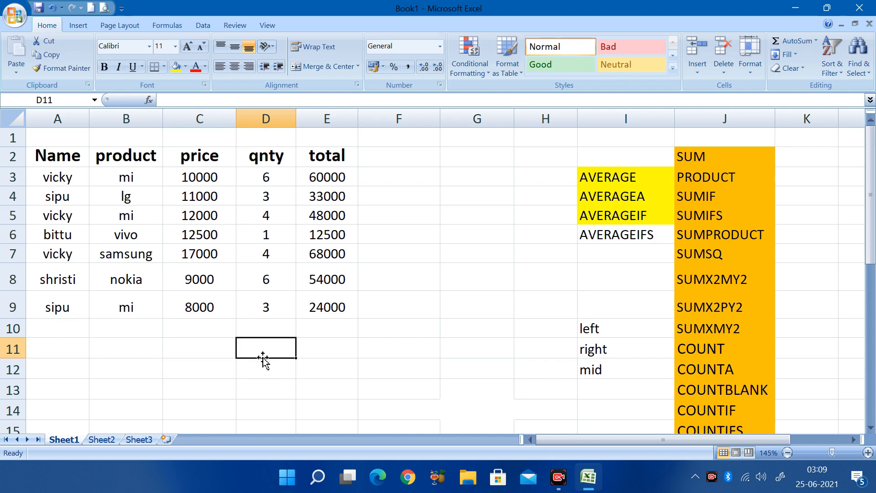
pyautogui.write('=aver')
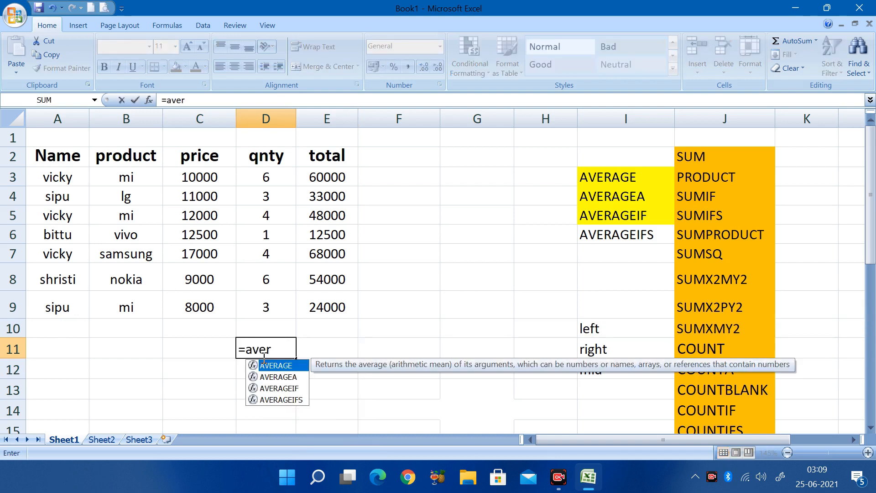
pyautogui.press('Down')
pyautogui.press('Down')
pyautogui.press('Down')
pyautogui.press('Tab')
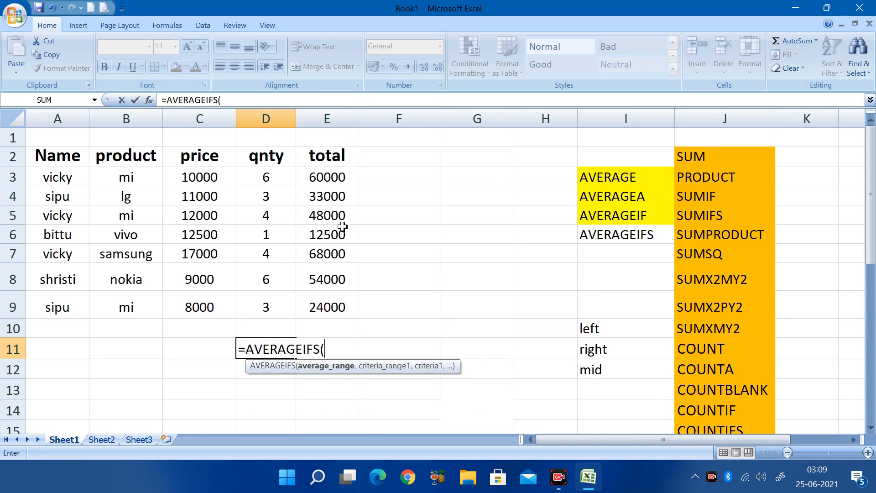
pyautogui.moveTo(334, 173); pyautogui.dragTo(336, 307)
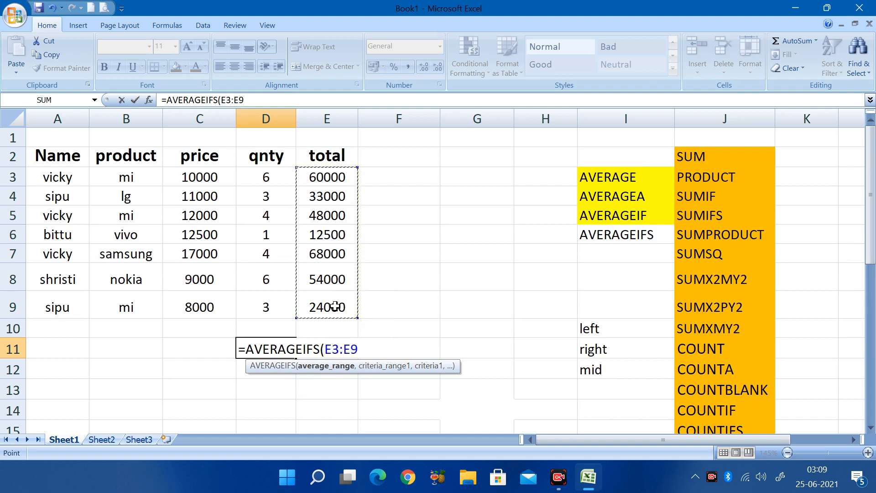
pyautogui.write(',')
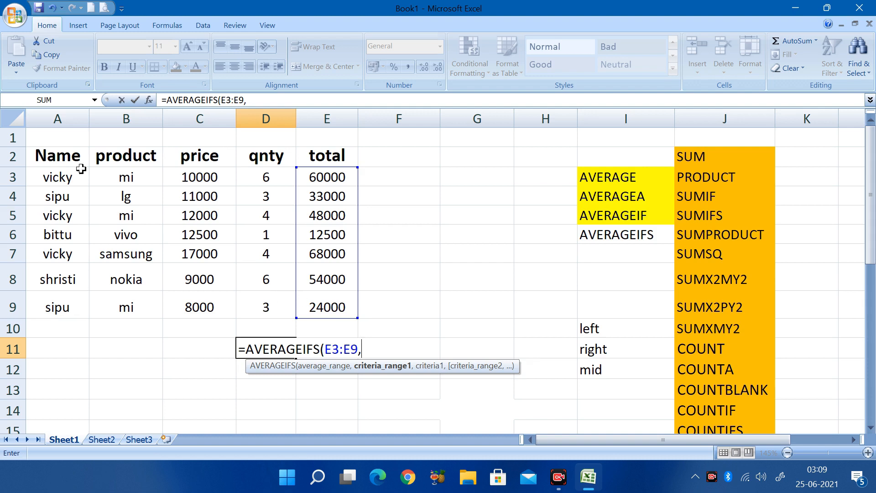
# Step: Add the names in A3:A9 as the first criteria range of the AVERAGEIFS formula, with B11 as its criterion
pyautogui.moveTo(58, 174); pyautogui.dragTo(60, 298)
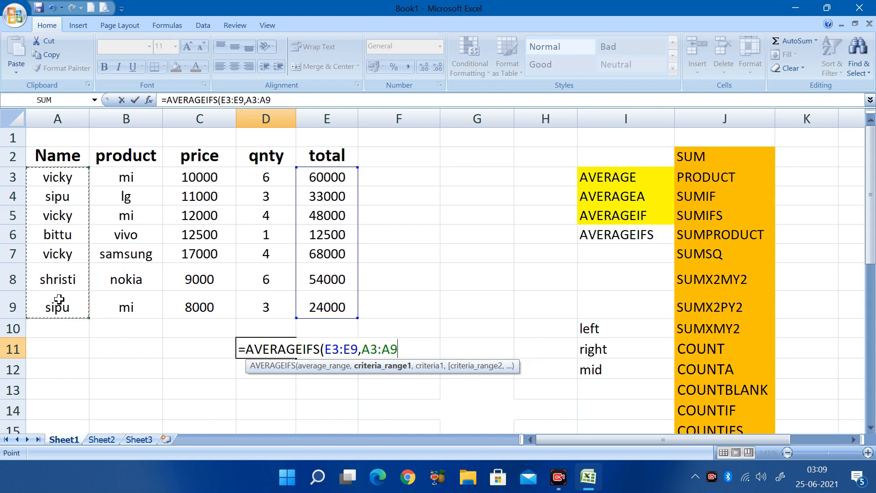
pyautogui.write(',')
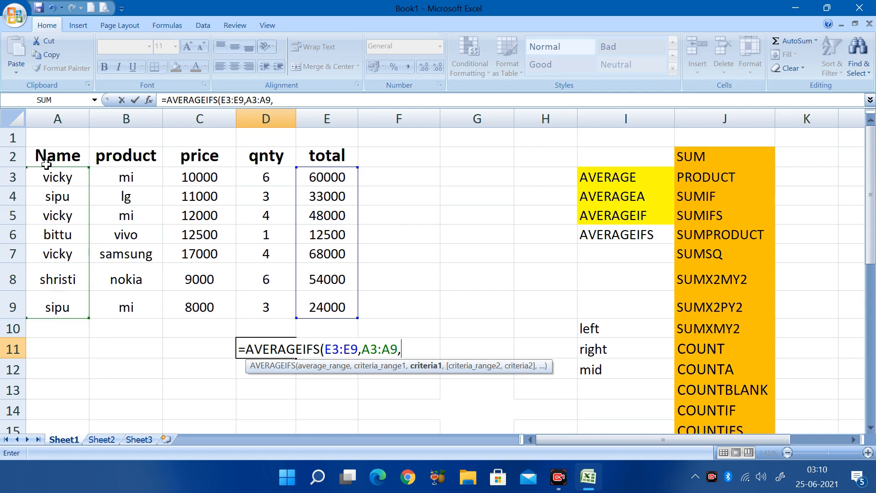
pyautogui.click(130, 349)
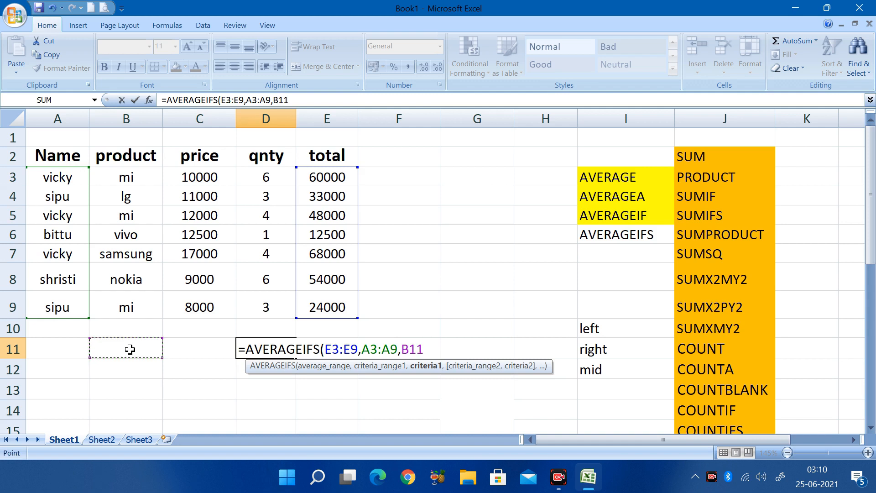
pyautogui.write(',')
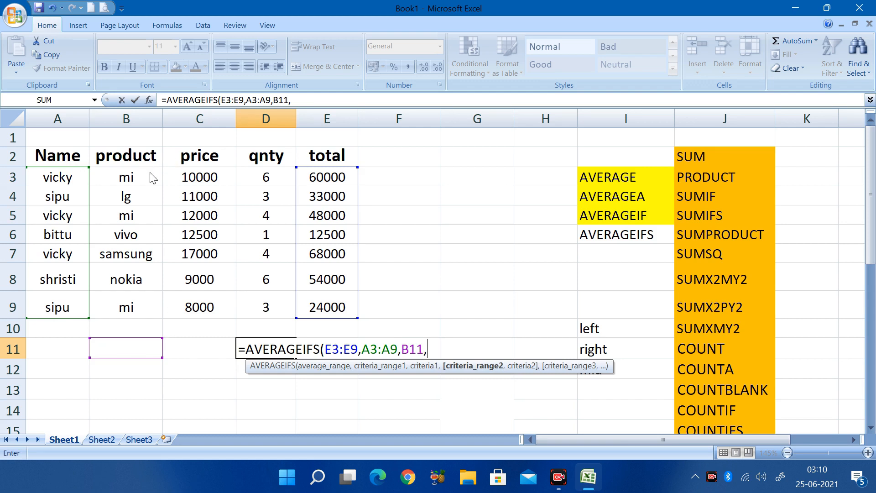
# Step: Complete the AVERAGEIFS formula with the products in B3:B9 as the second criteria range and C11 as its criterion
pyautogui.moveTo(151, 177); pyautogui.dragTo(143, 305)
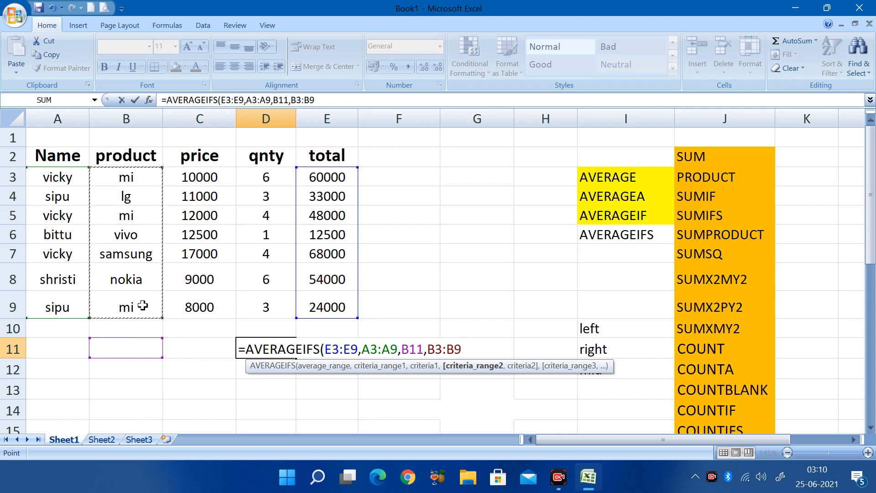
pyautogui.write(',')
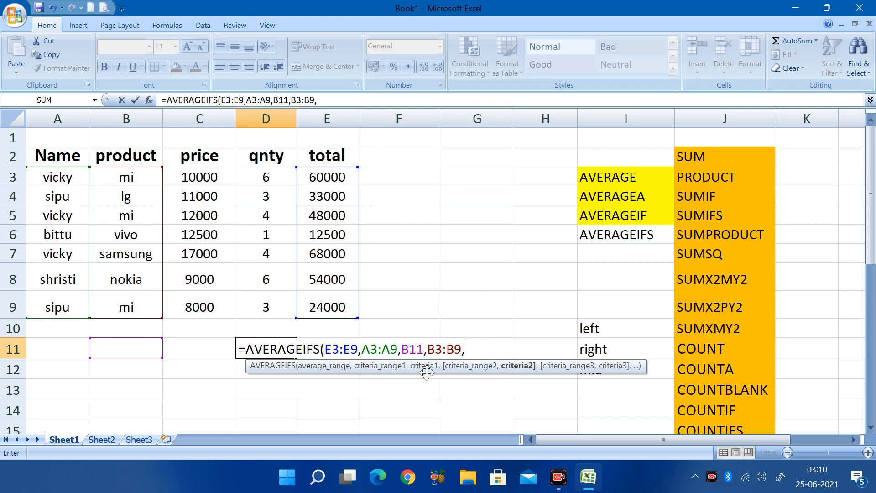
pyautogui.click(214, 349)
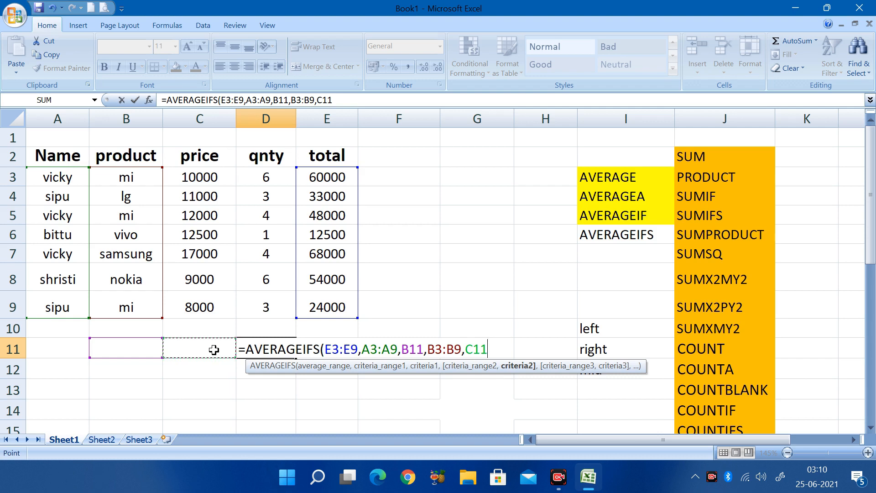
pyautogui.write(')')
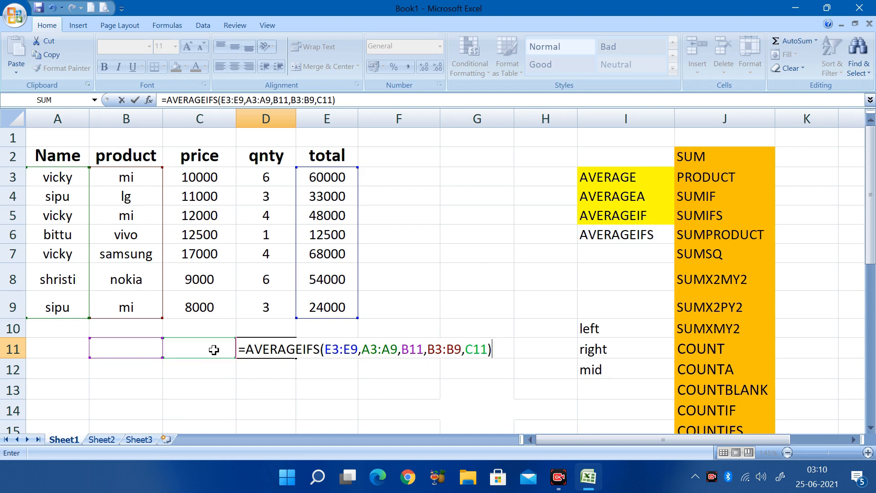
pyautogui.press('Return')
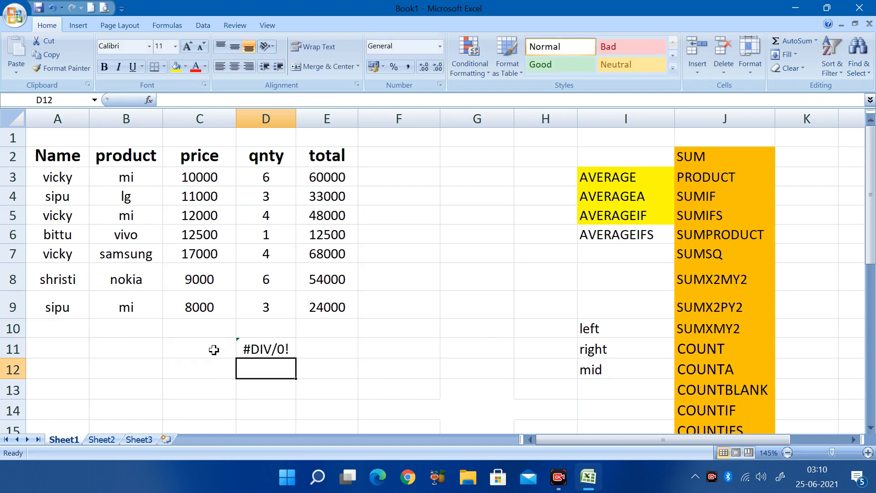
# Step: Enter the name from A3 as the criterion in B11 and the product mi in C11
pyautogui.click(129, 349)
pyautogui.write('vicky')
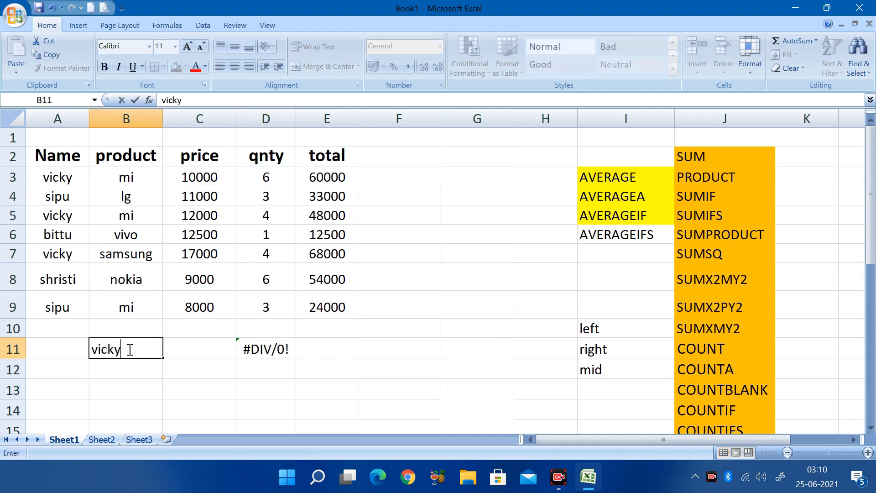
pyautogui.press('Tab')
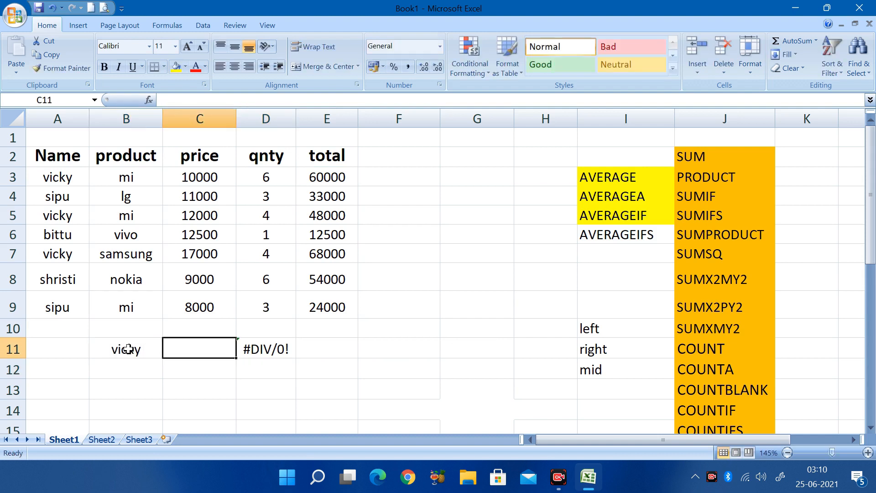
pyautogui.write('mi')
pyautogui.press('Return')
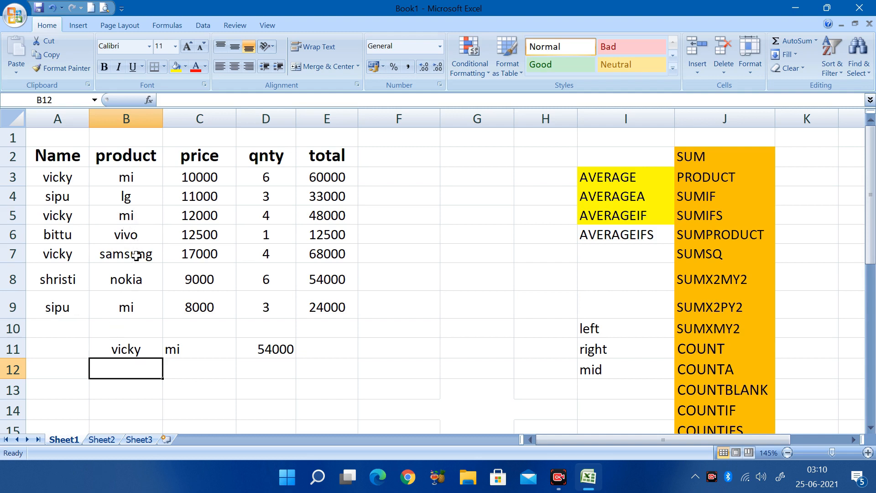
# Step: Change the product in B5 to vivo and check the AVERAGEIFS result in D11 against the total in E3
pyautogui.click(128, 218)
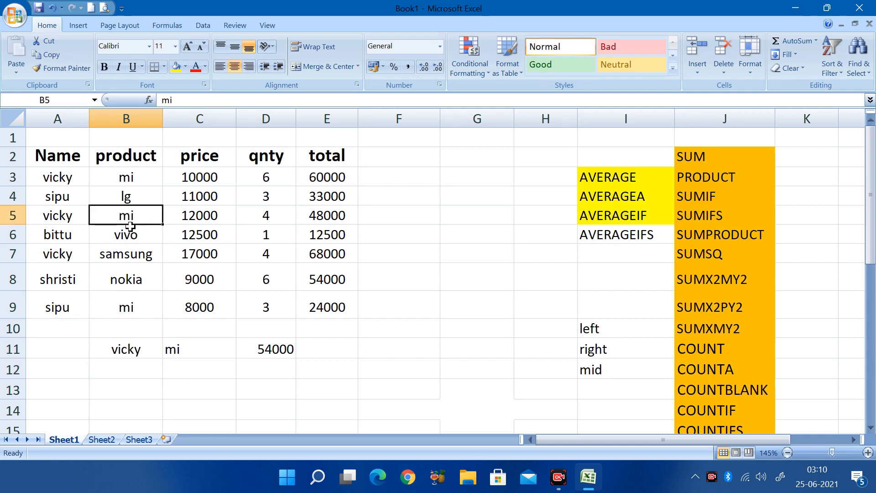
pyautogui.write('vivo')
pyautogui.press('Return')
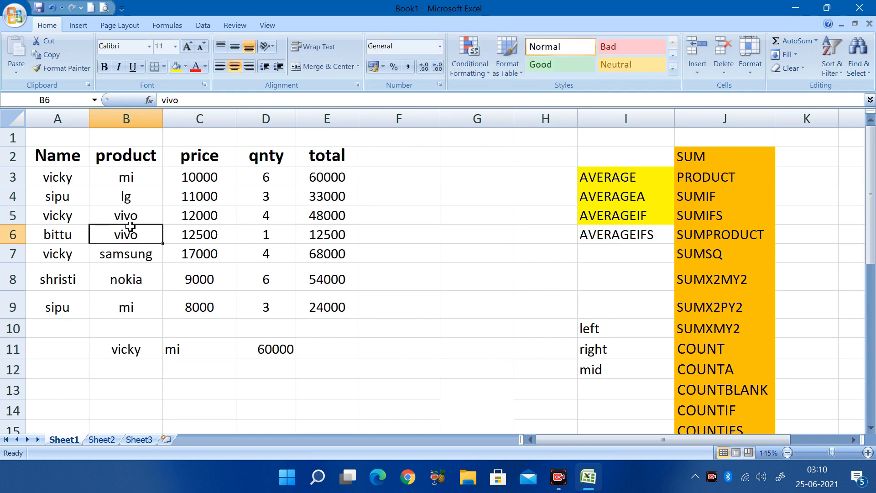
pyautogui.click(115, 177)
pyautogui.click(322, 174)
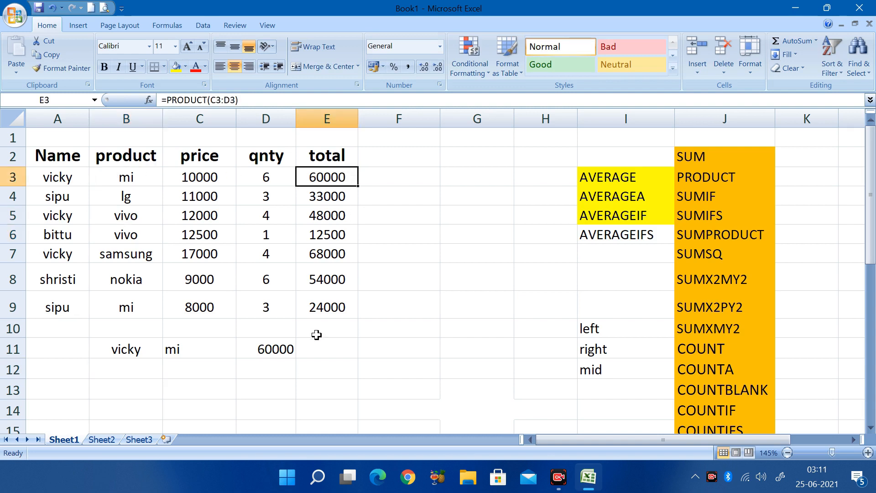
pyautogui.click(278, 348)
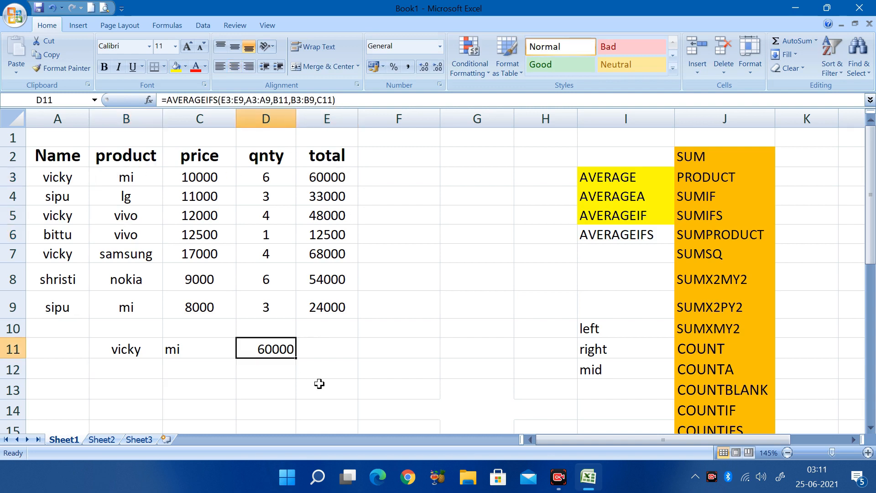